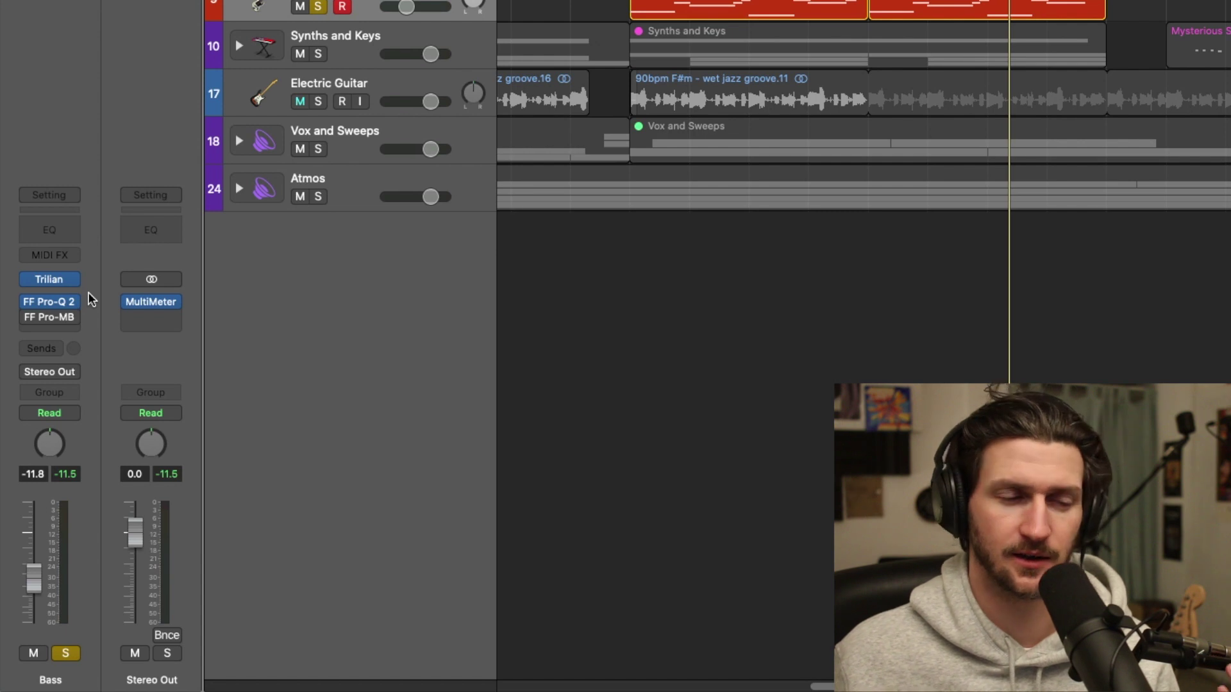
Step: Open the FF Pro-MB multiband compressor on the Bass track
mouse_move(26, 283)
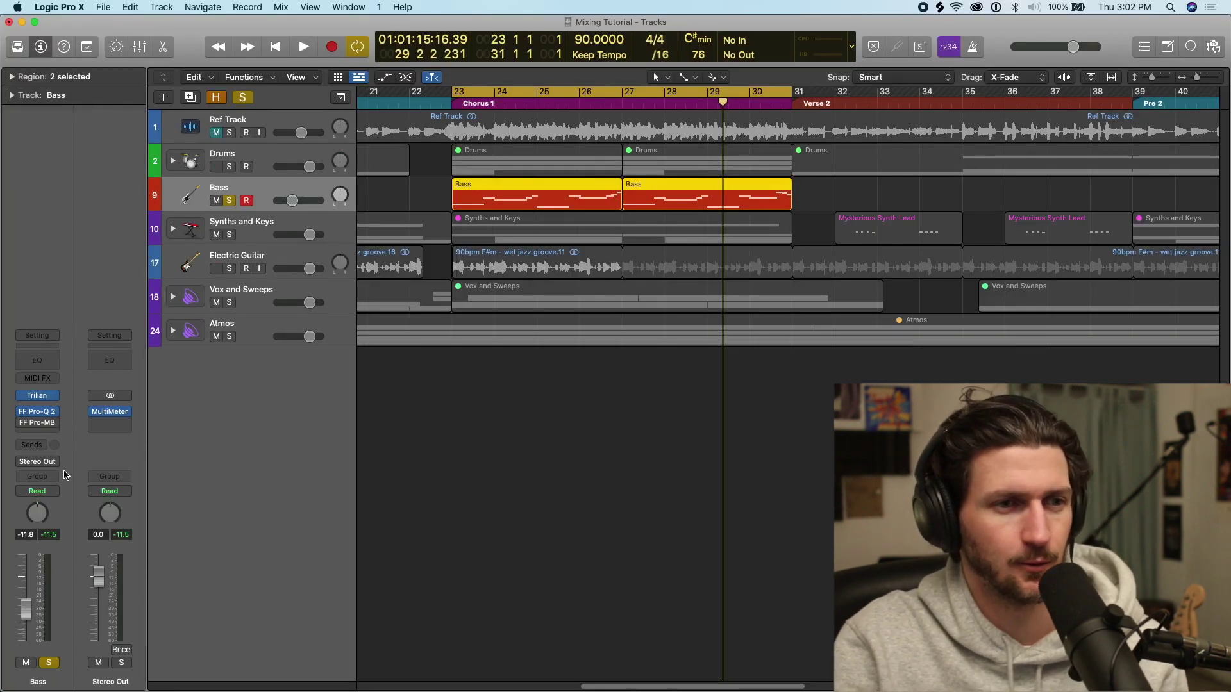
mouse_move(44, 427)
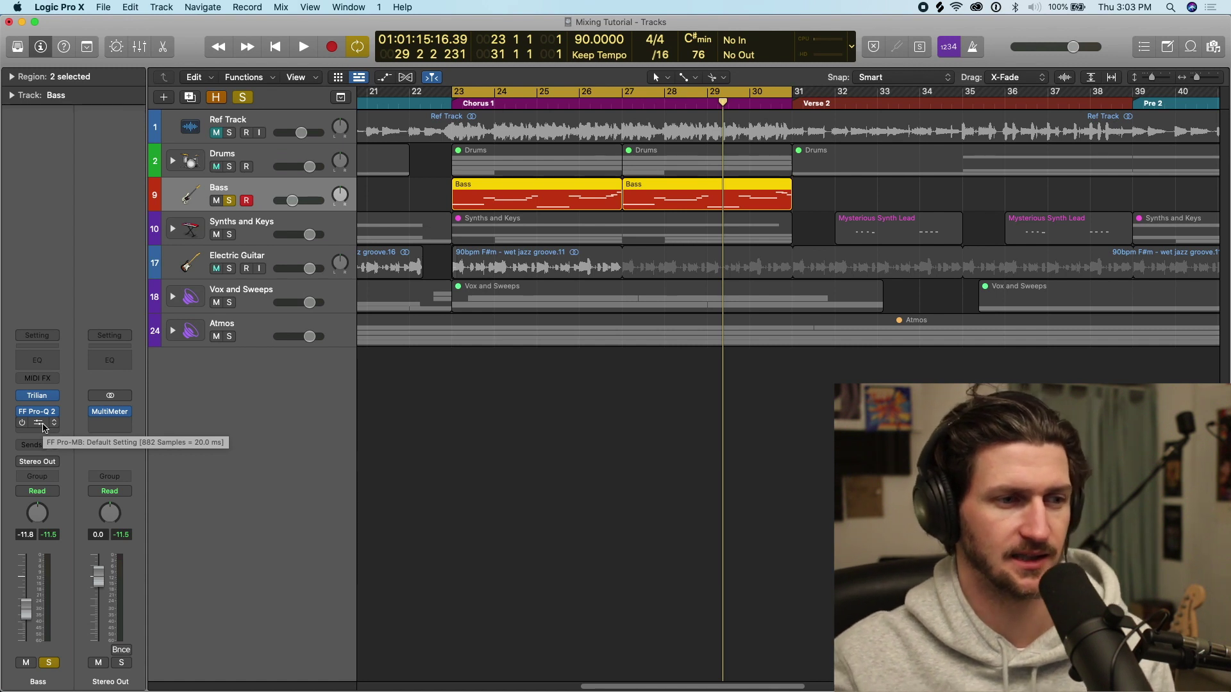
click(39, 422)
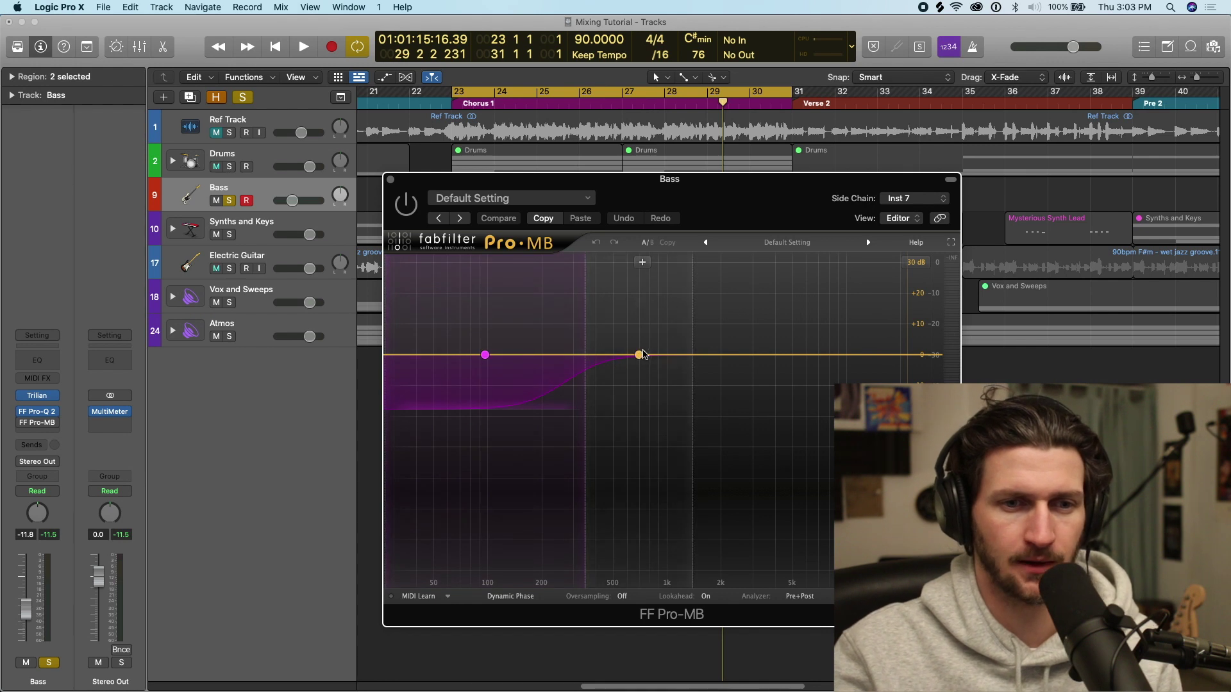
Step: Add a second band in the mid frequencies, with its crossovers adjusted so it is centred around 1618 Hz
click(721, 355)
drag(667, 353, 626, 355)
drag(780, 358, 783, 357)
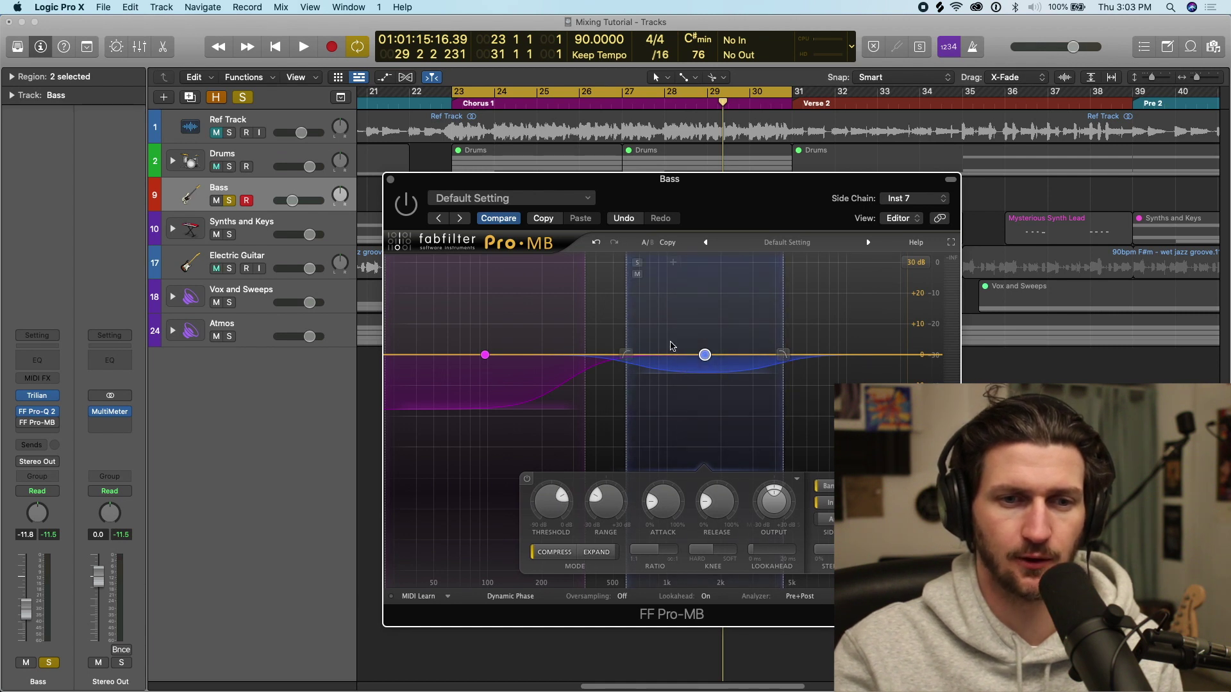
Step: Try different gain levels on the mid-frequency band and delete the band
drag(704, 354, 720, 321)
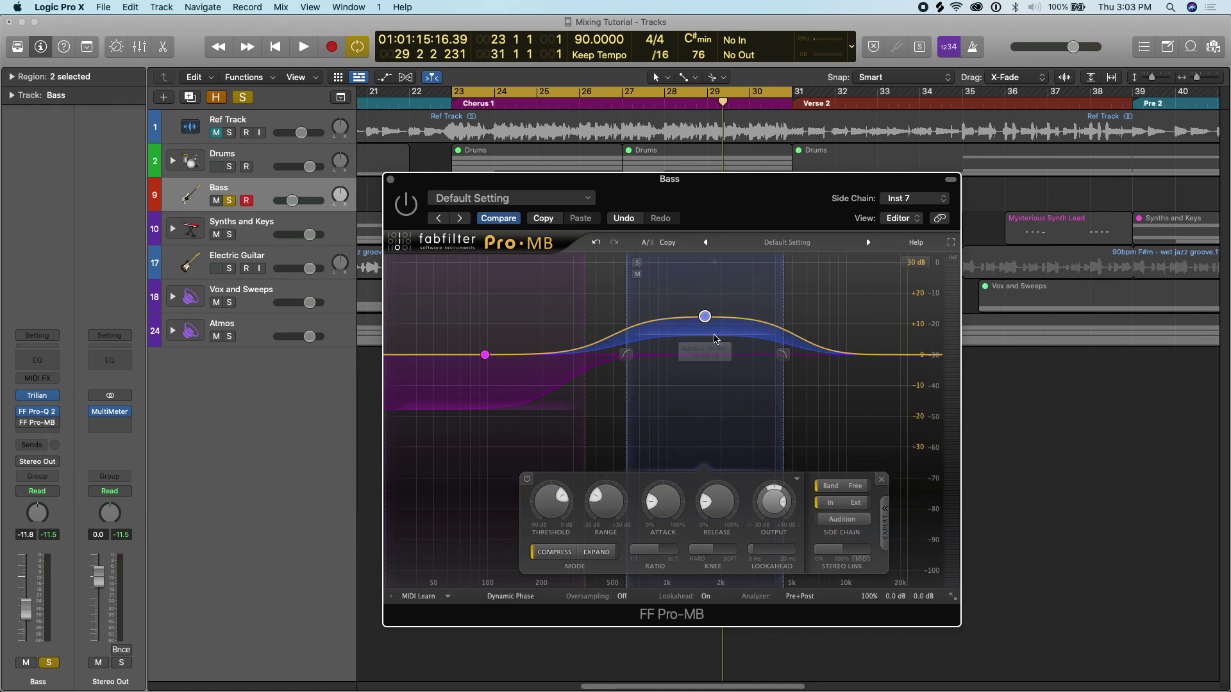
drag(705, 316, 707, 341)
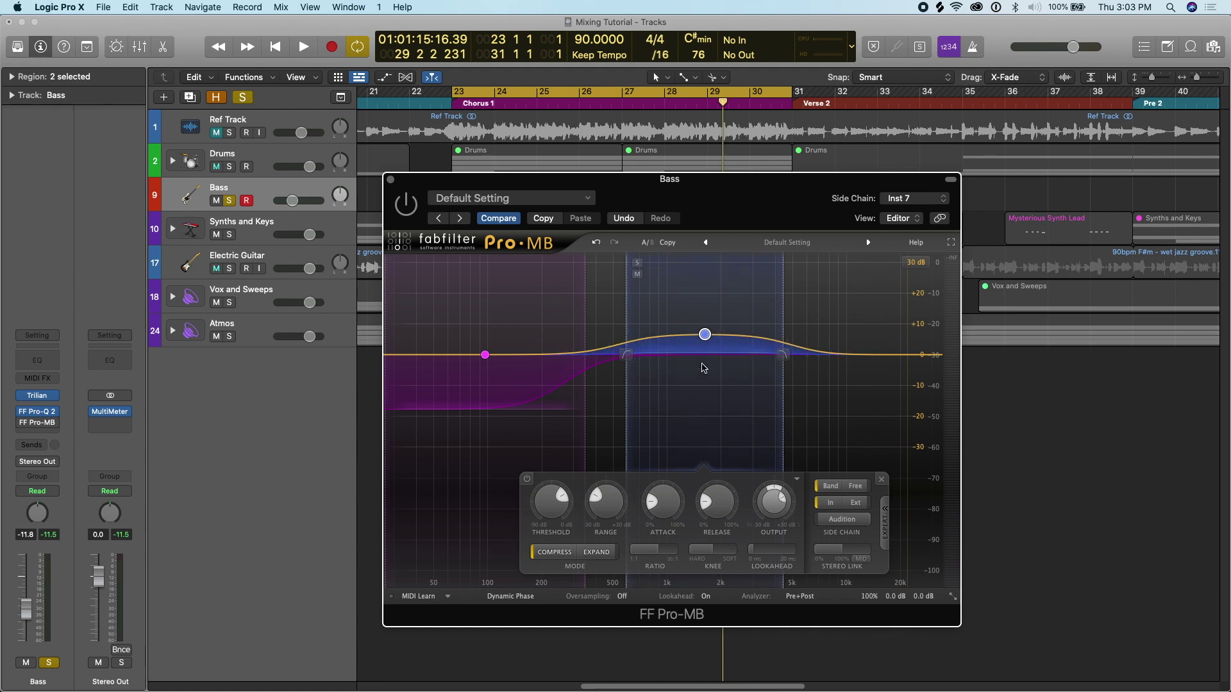
mouse_move(711, 336)
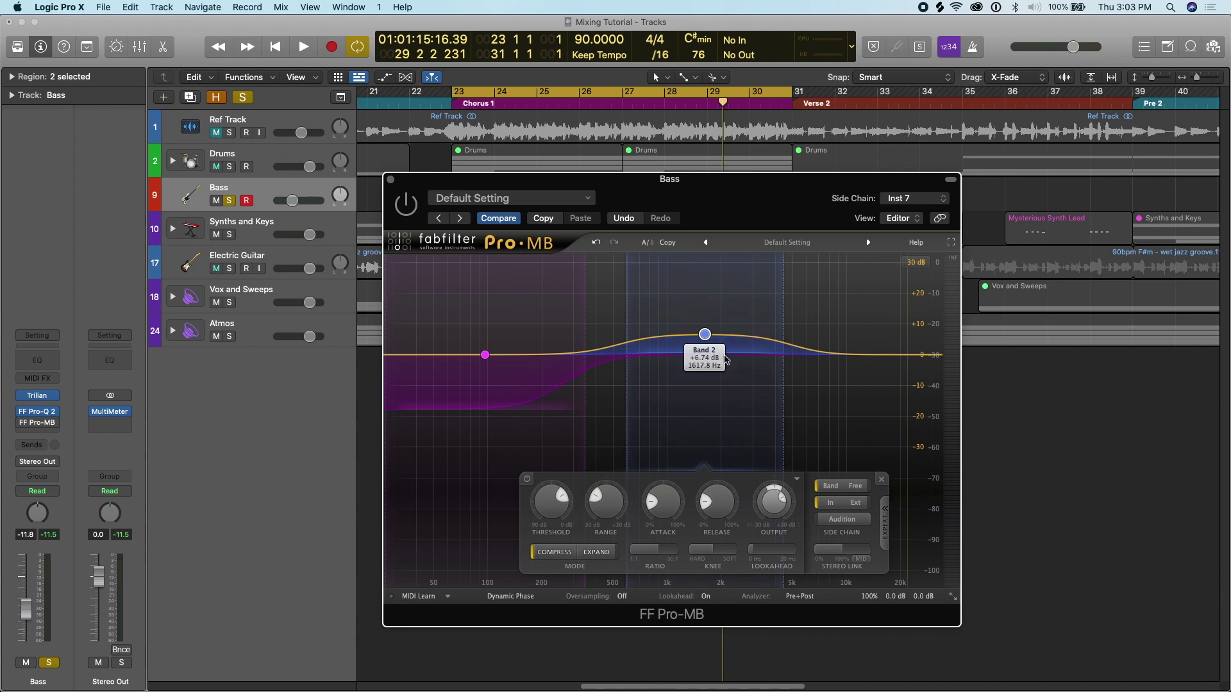
drag(704, 333, 705, 355)
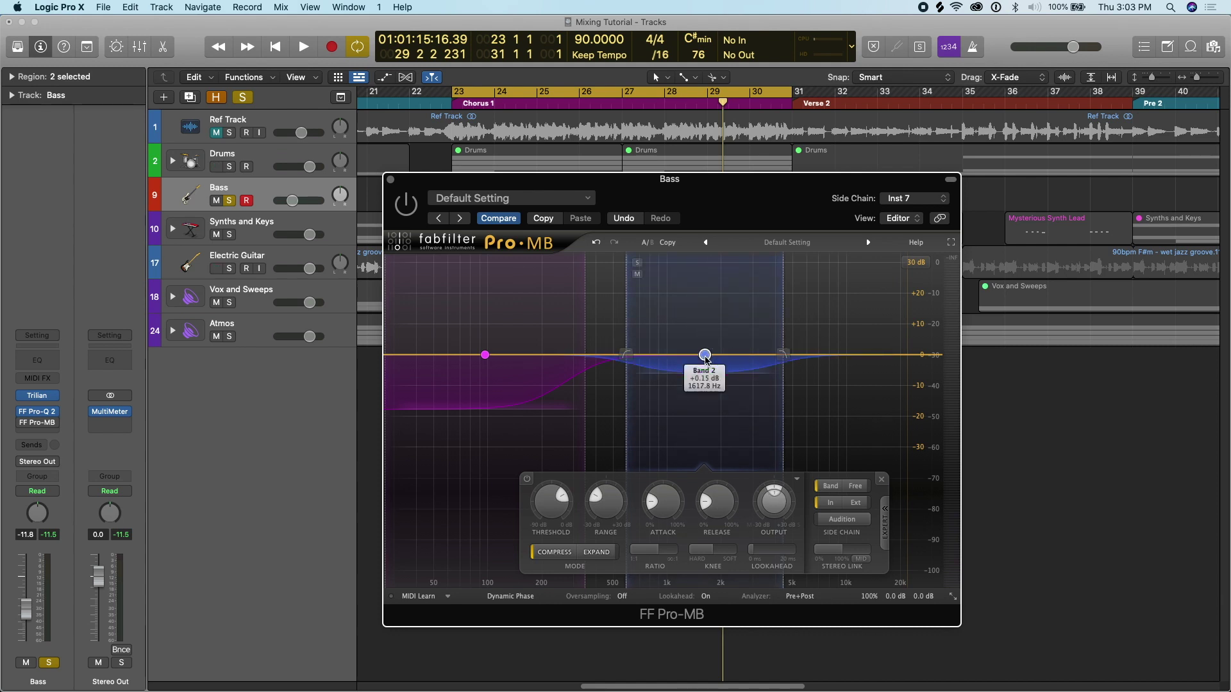
key(Delete)
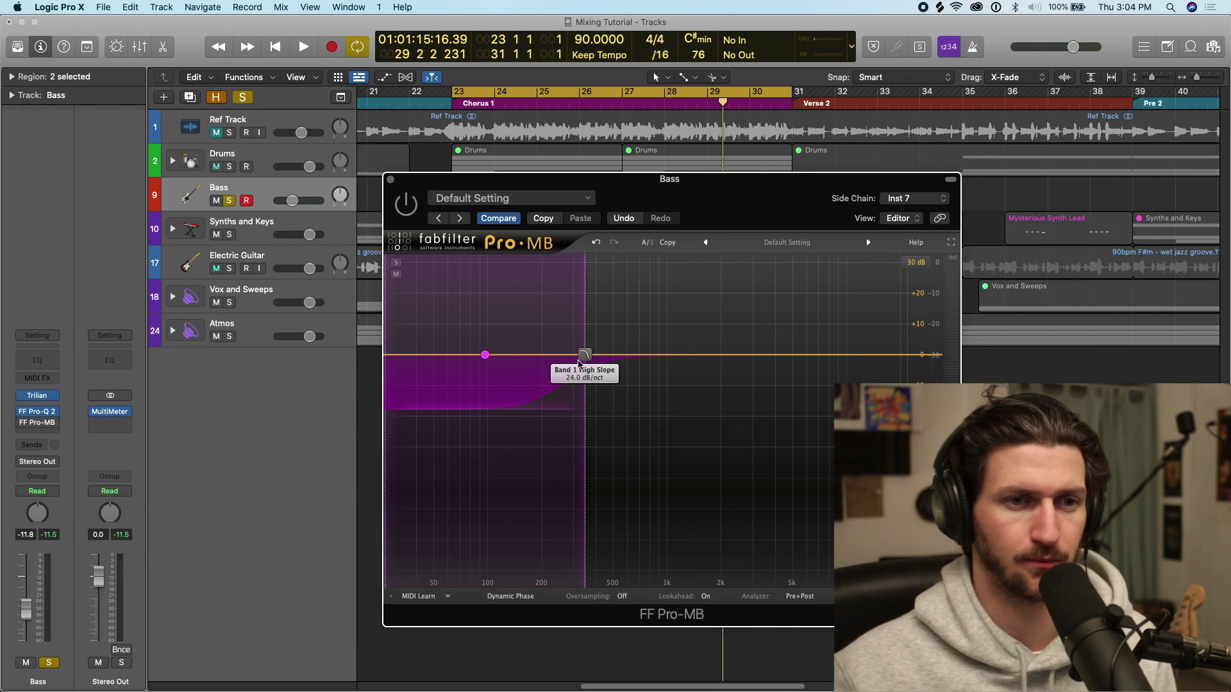
Step: Move the Pro-MB window aside and examine the side chain sources offered for instrument and audio tracks, including Kick (Inst 7)
mouse_move(579, 363)
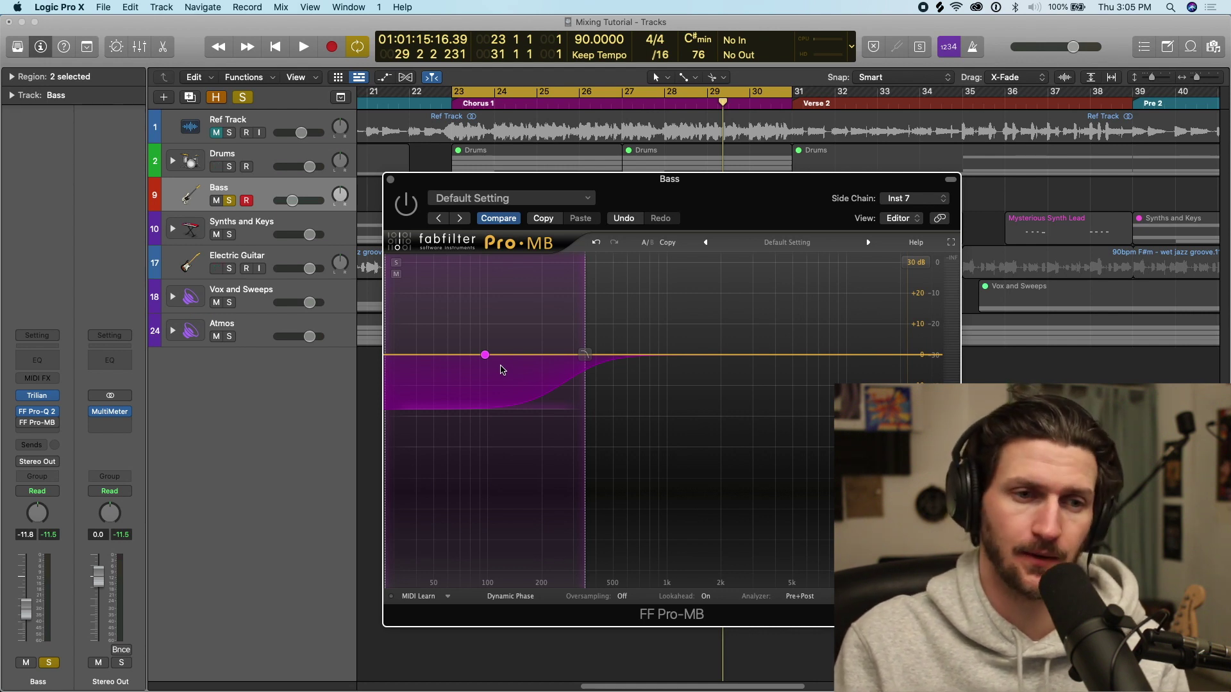
drag(489, 182, 388, 163)
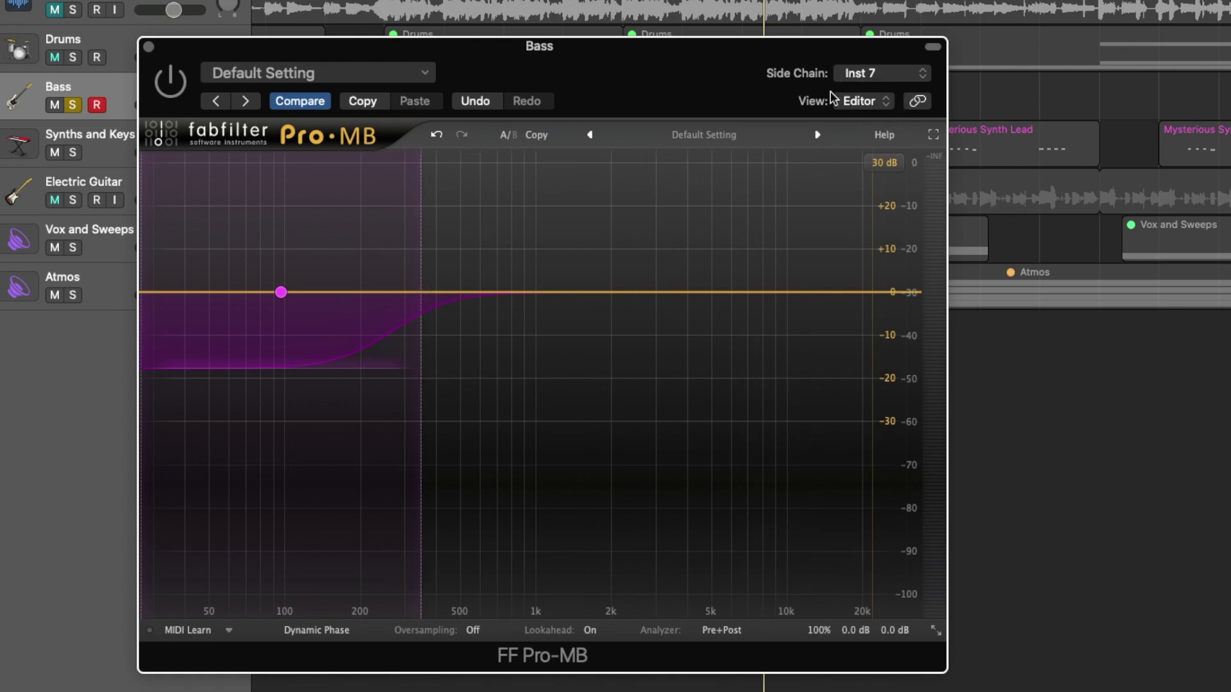
click(890, 76)
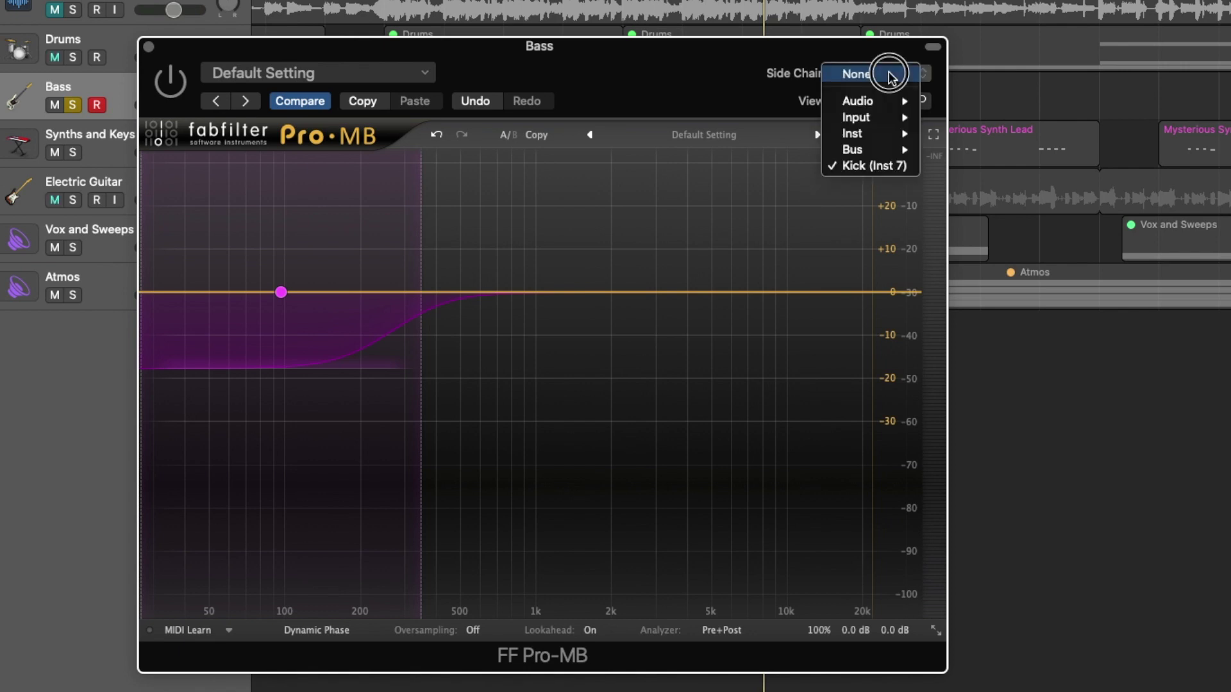
mouse_move(884, 134)
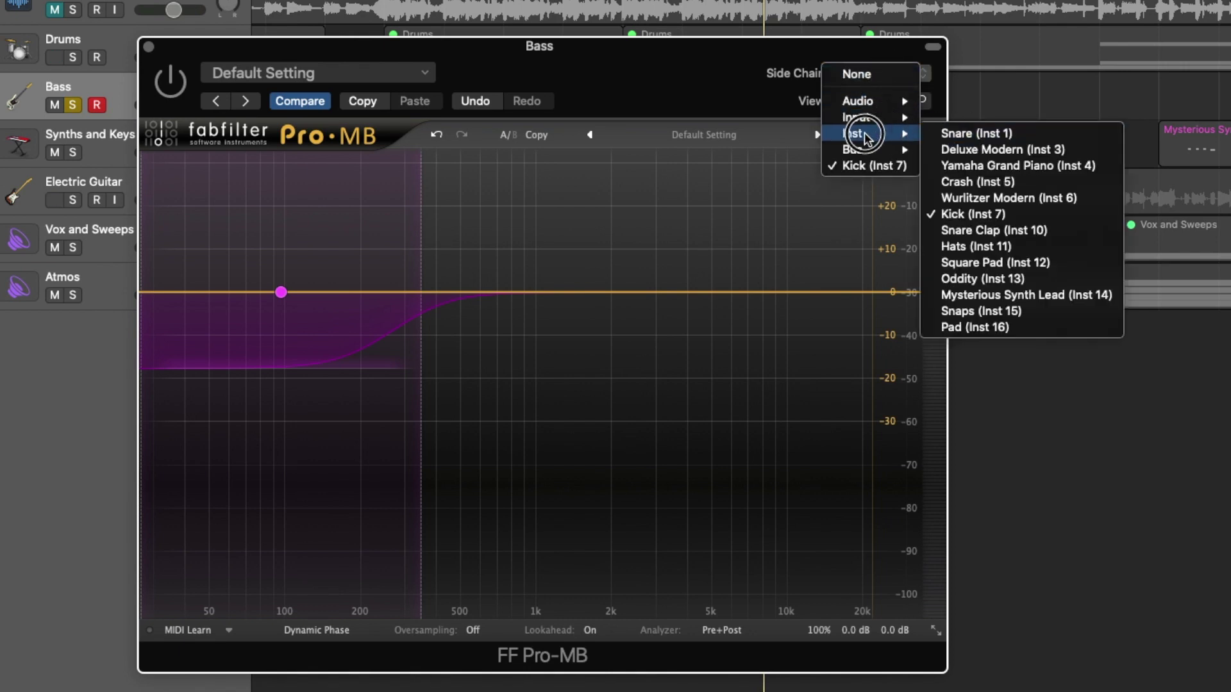
click(768, 83)
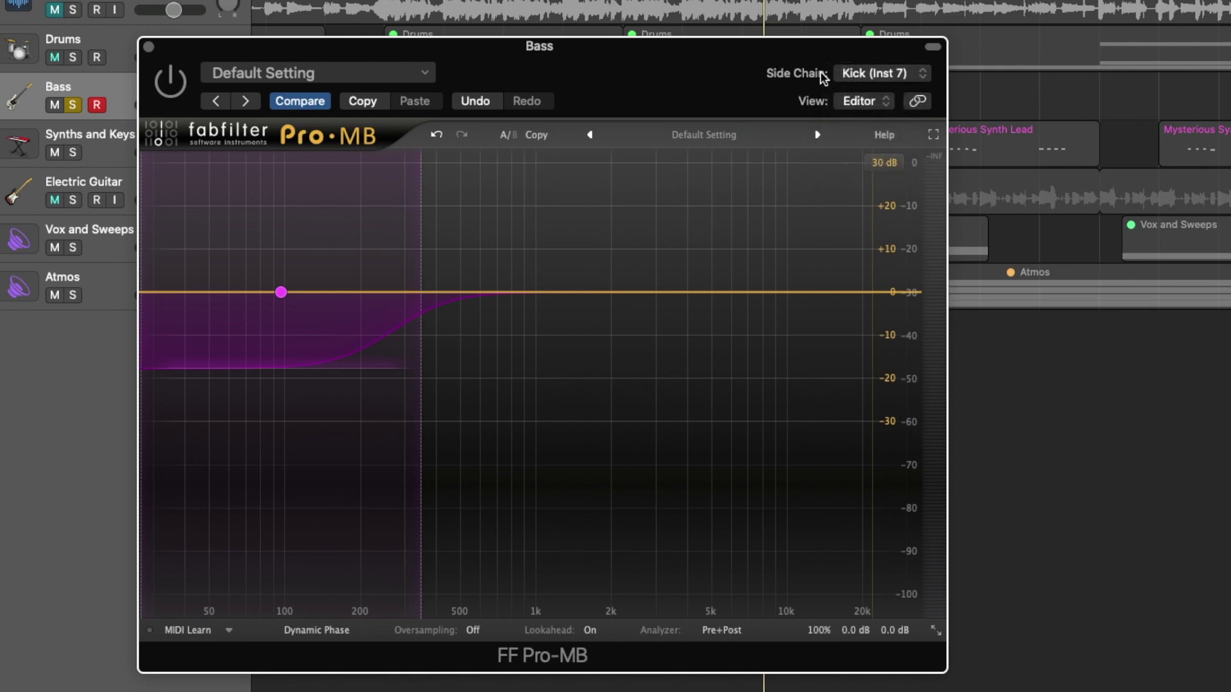
click(858, 75)
mouse_move(873, 23)
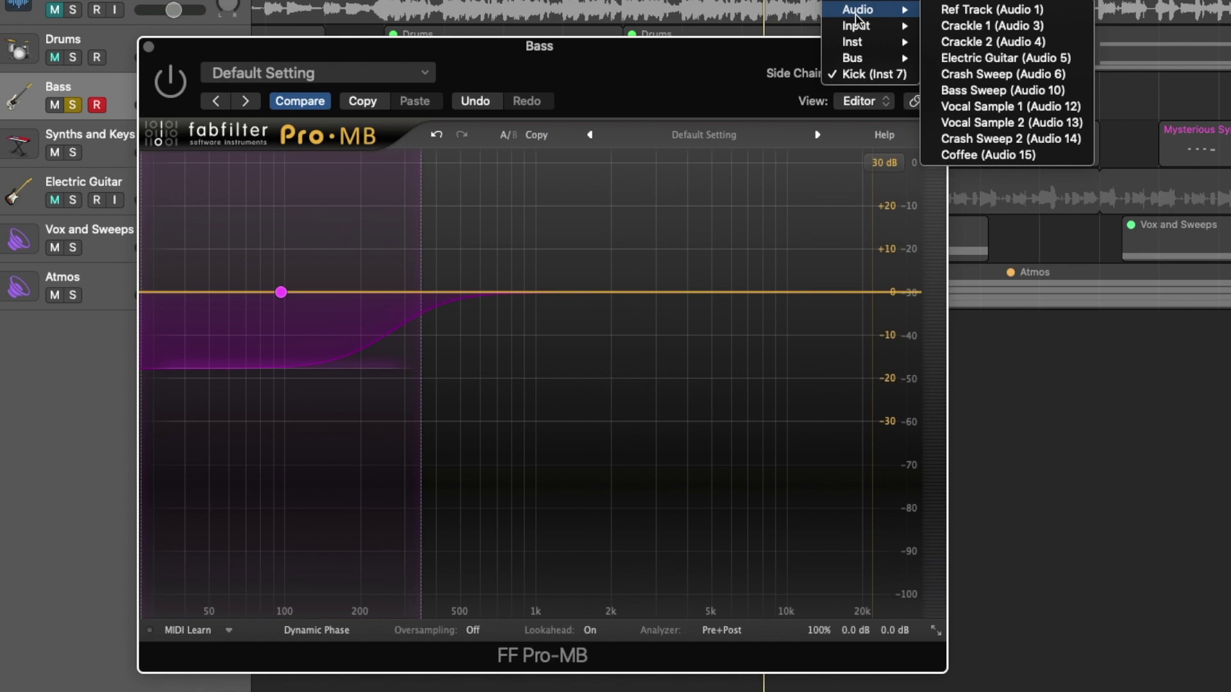
mouse_move(870, 47)
click(962, 124)
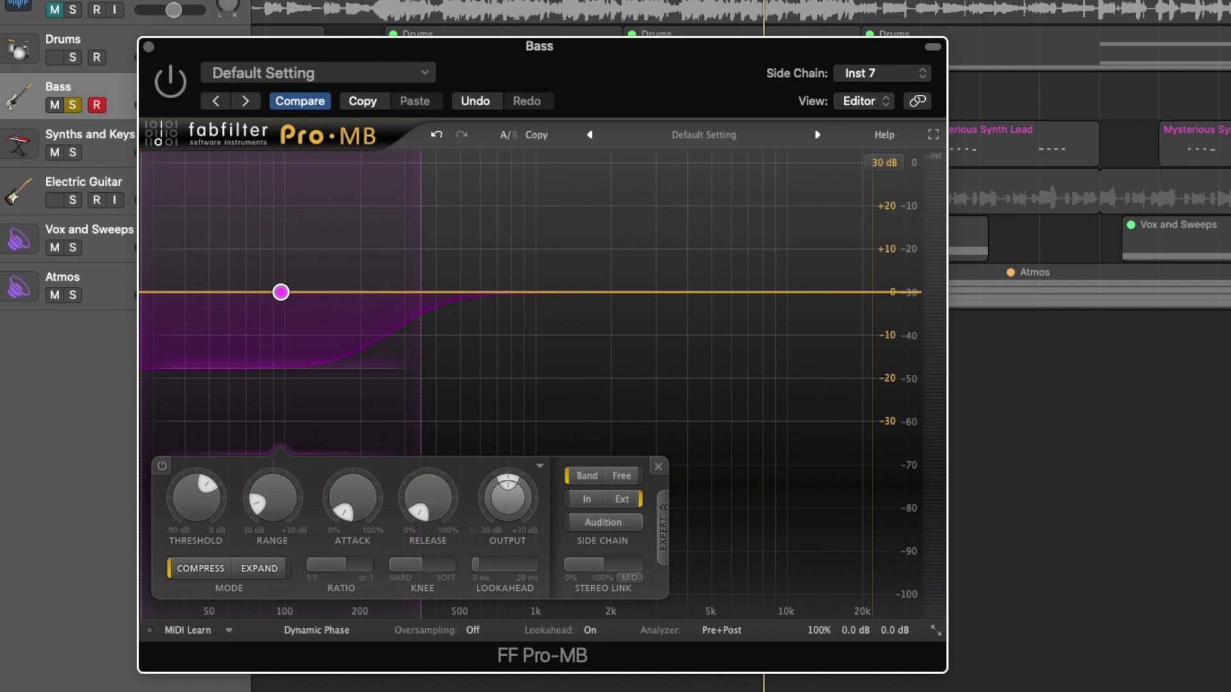
Step: Unfold the Drums stack and solo the Kick track alongside the bass
click(1, 50)
click(73, 104)
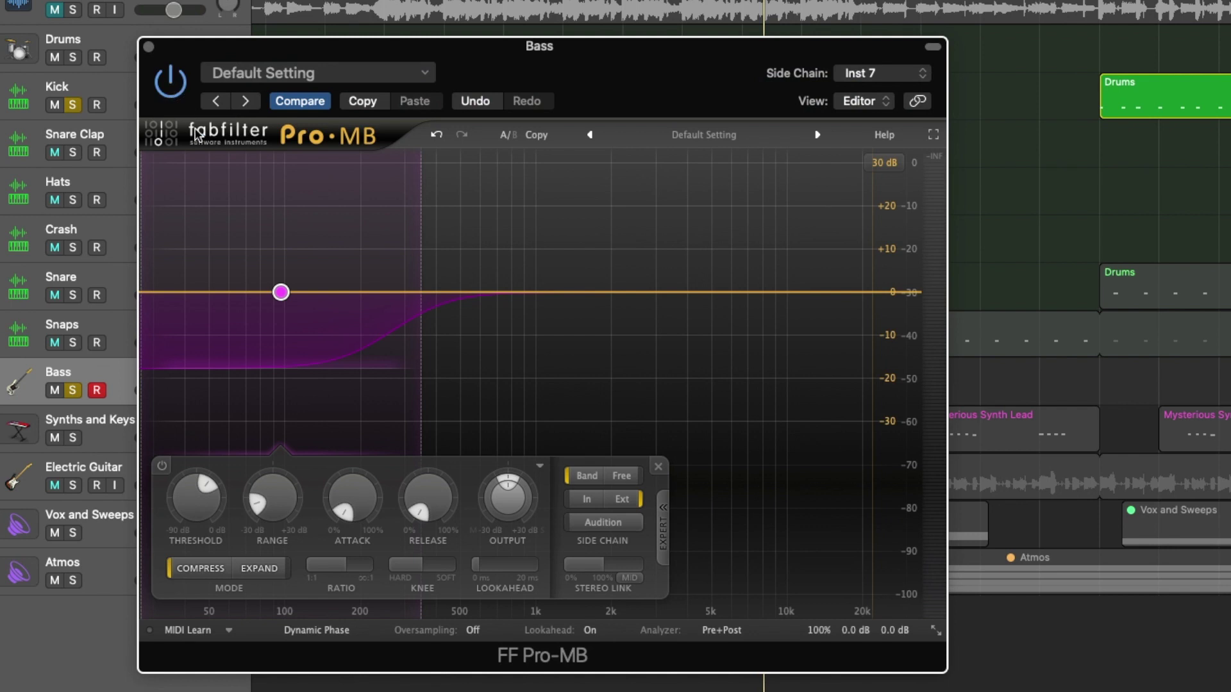
Step: Exaggerate the low band's ducking by lowering its threshold to about -86 dB and its range to -30 dB
mouse_move(193, 487)
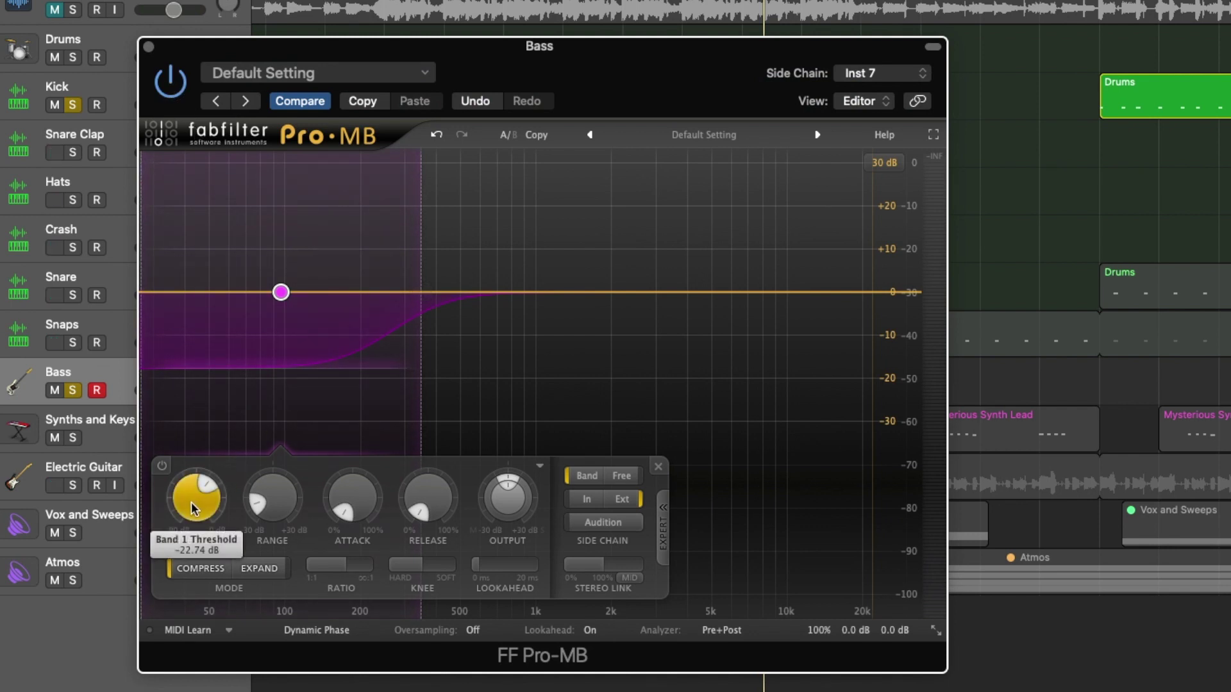
drag(193, 487, 194, 564)
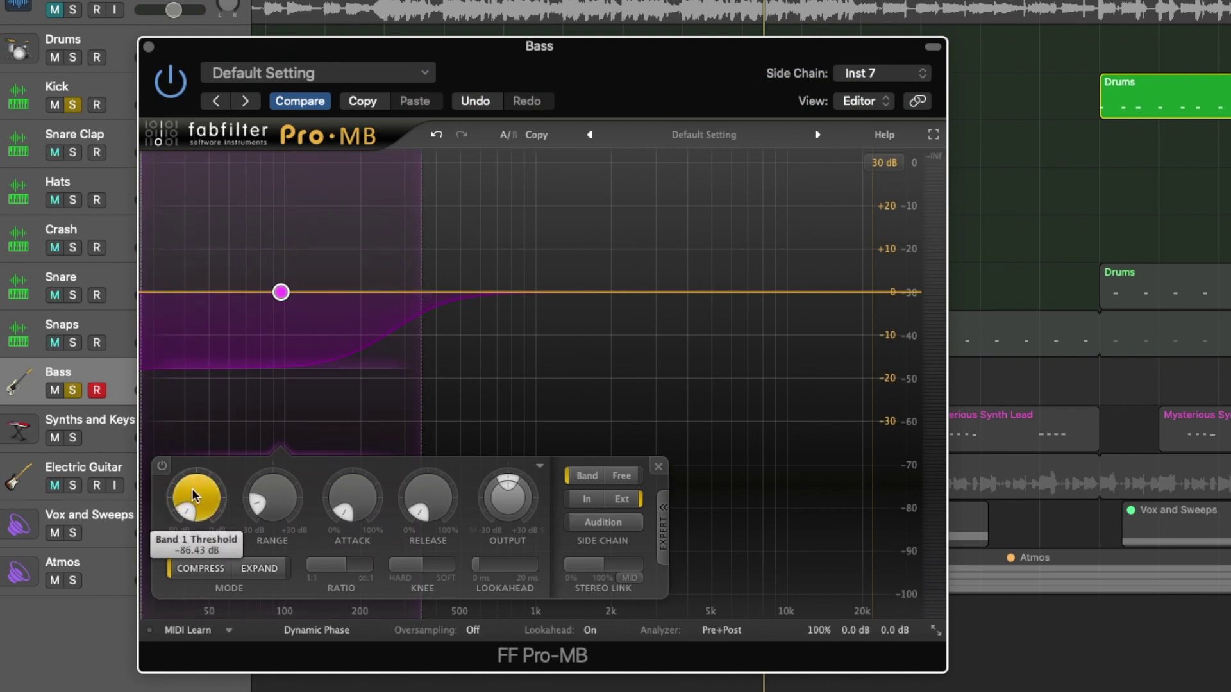
key(space)
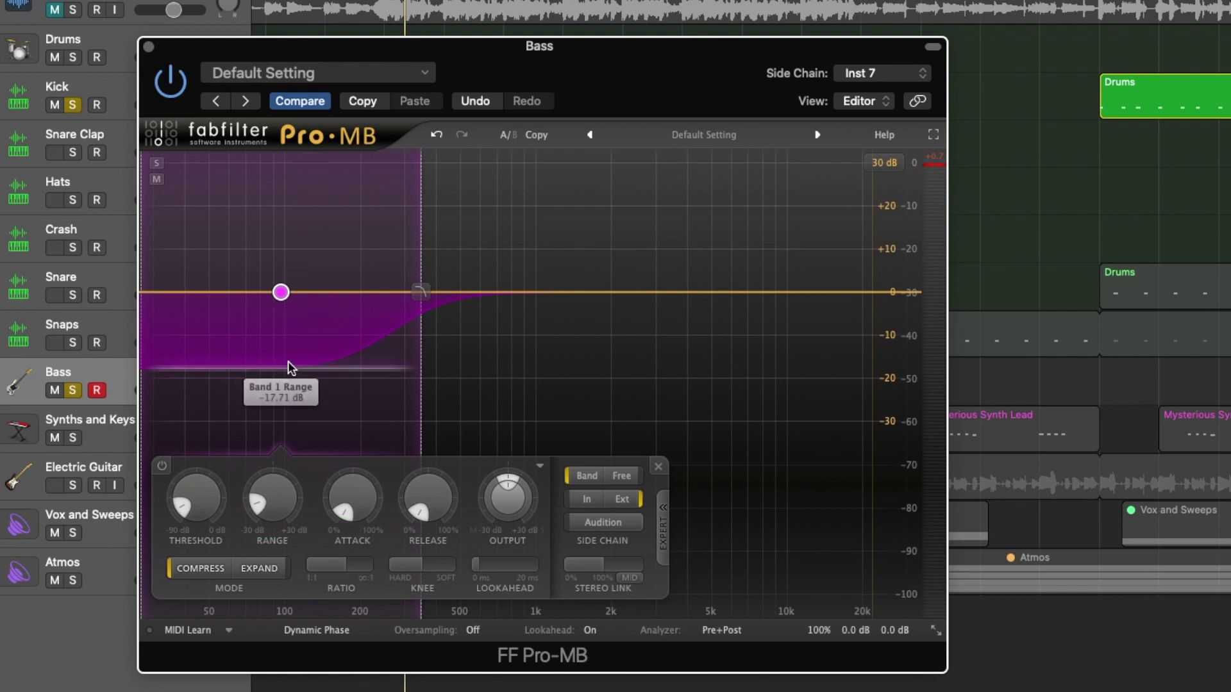
drag(288, 366, 294, 375)
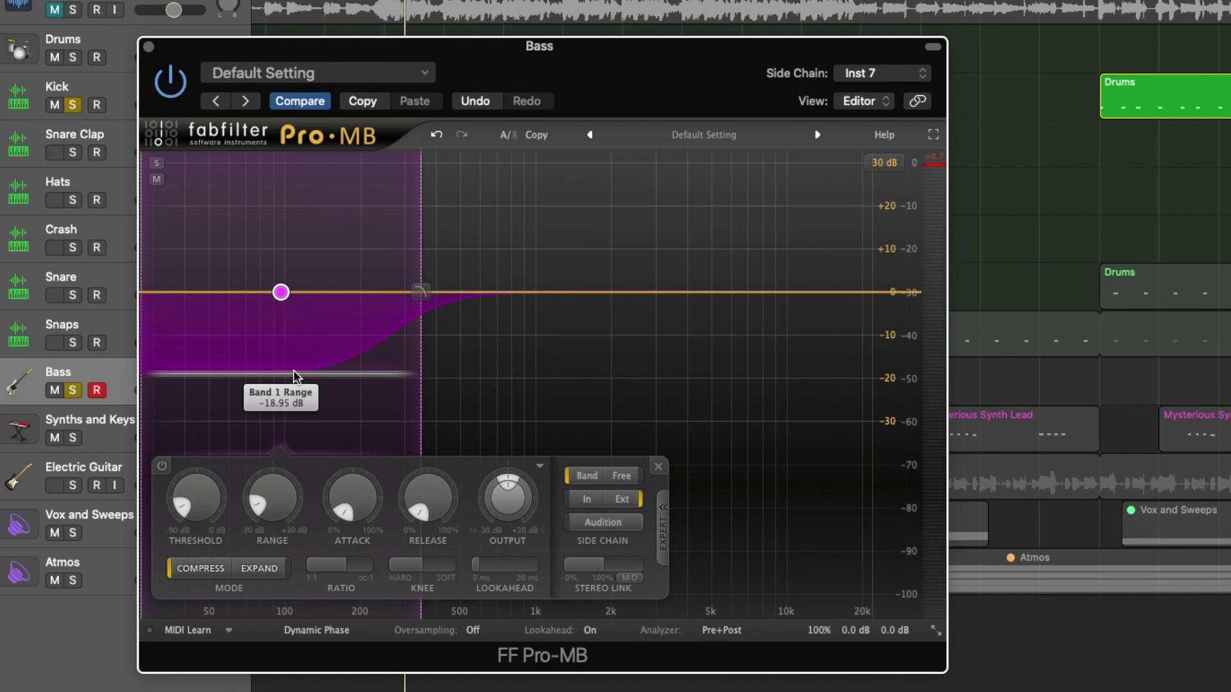
drag(294, 373, 288, 425)
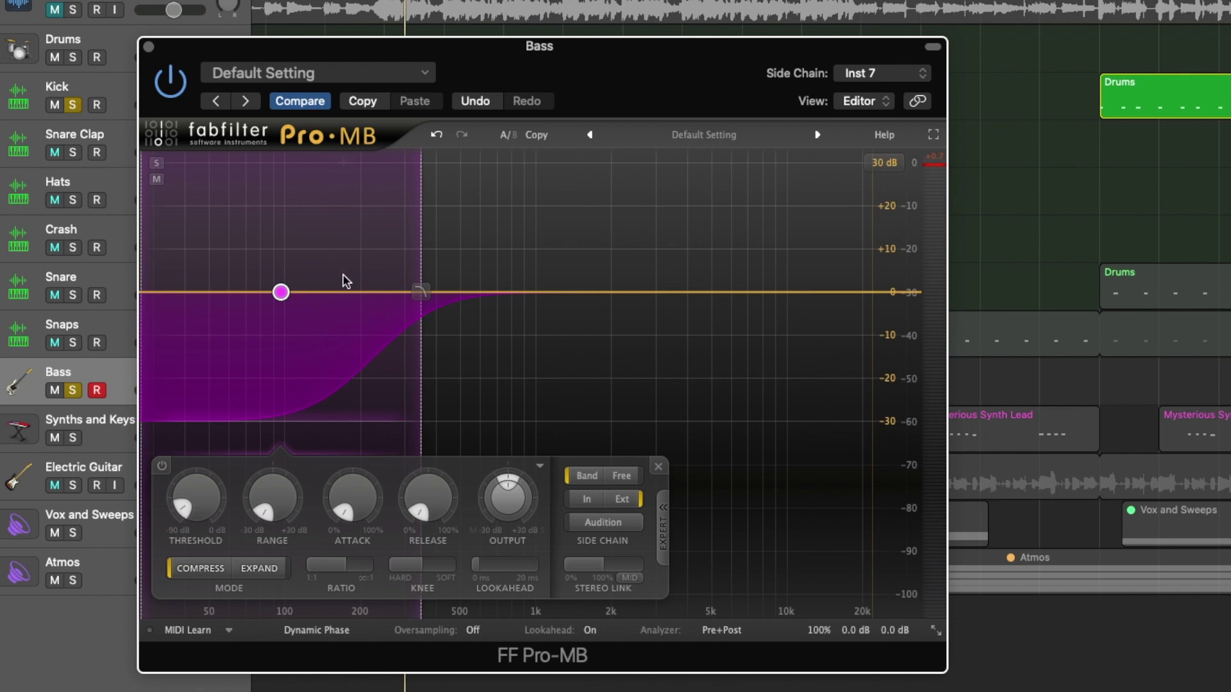
Step: Play the chorus loop and compare the kick and bass with Pro-MB bypassed and enabled
key(space)
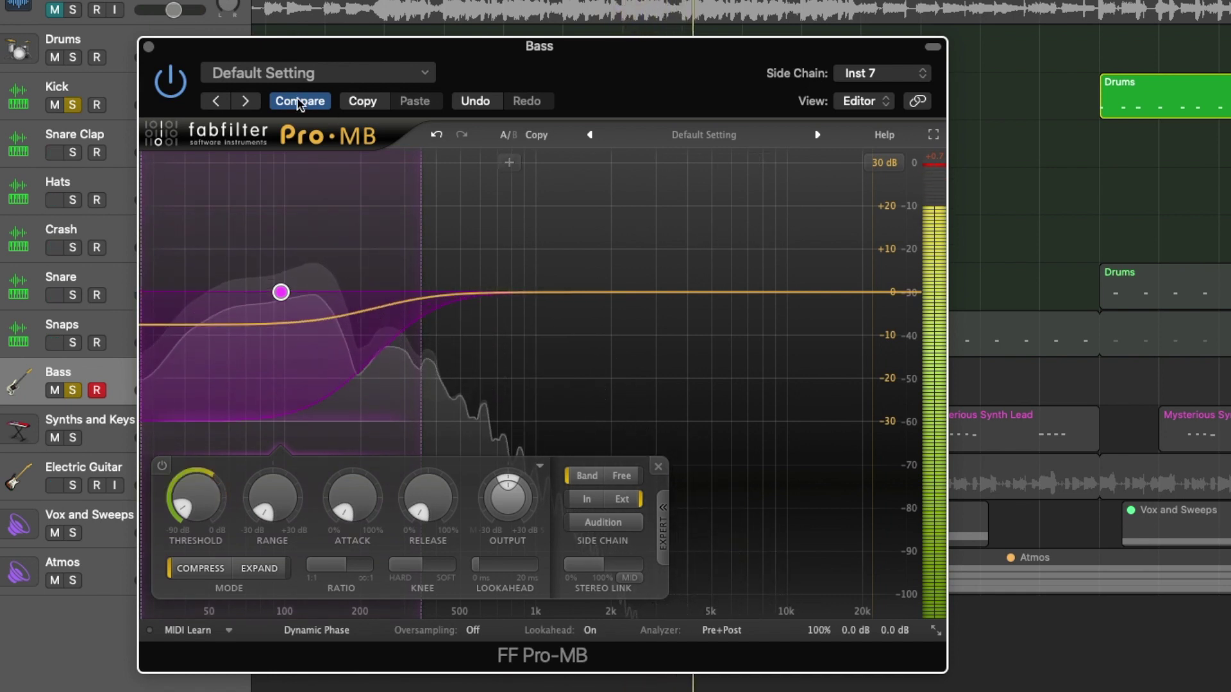
click(167, 89)
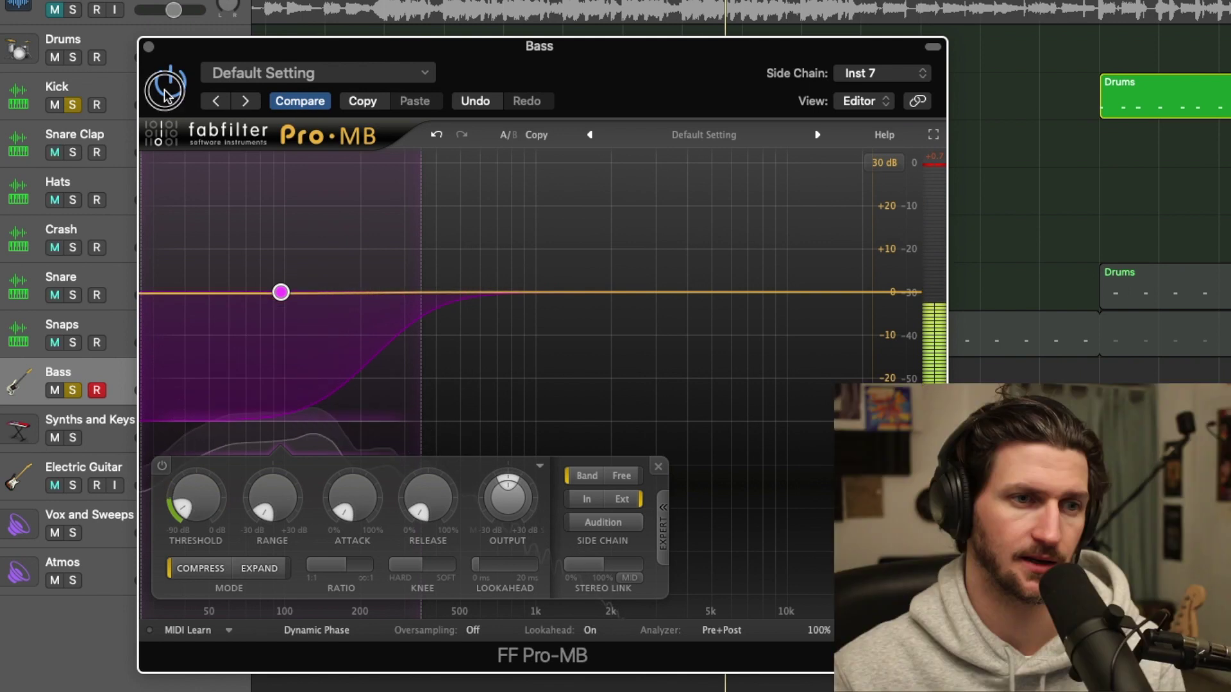
click(169, 93)
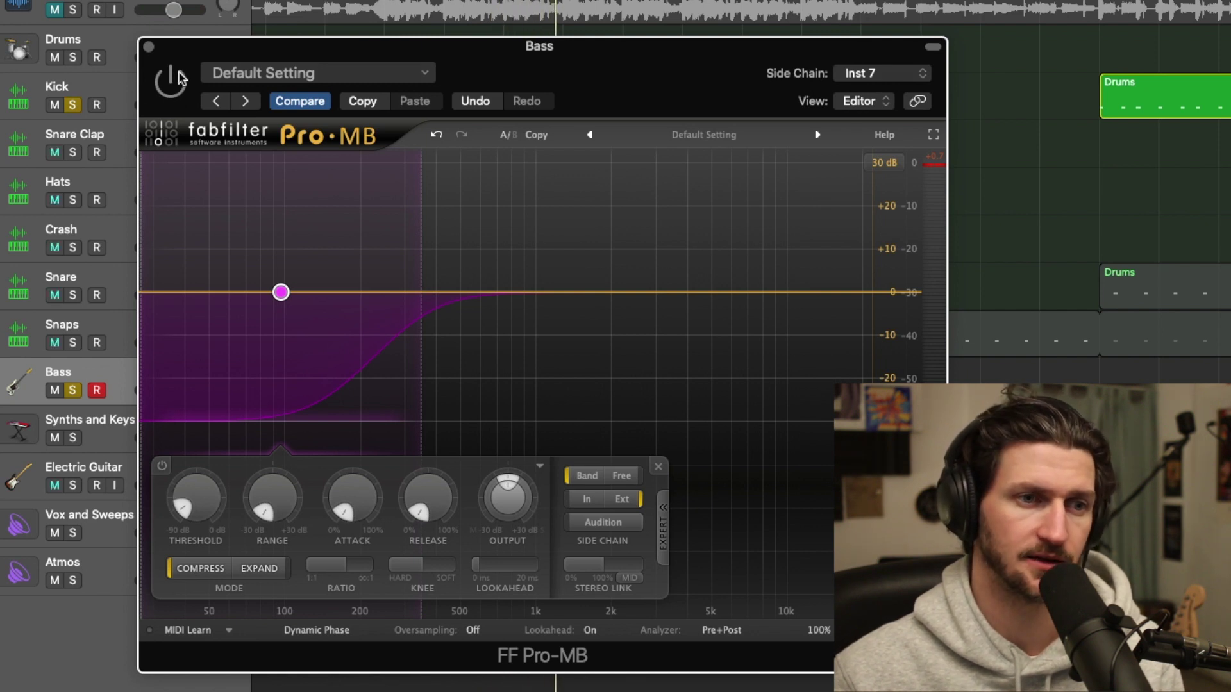
click(178, 77)
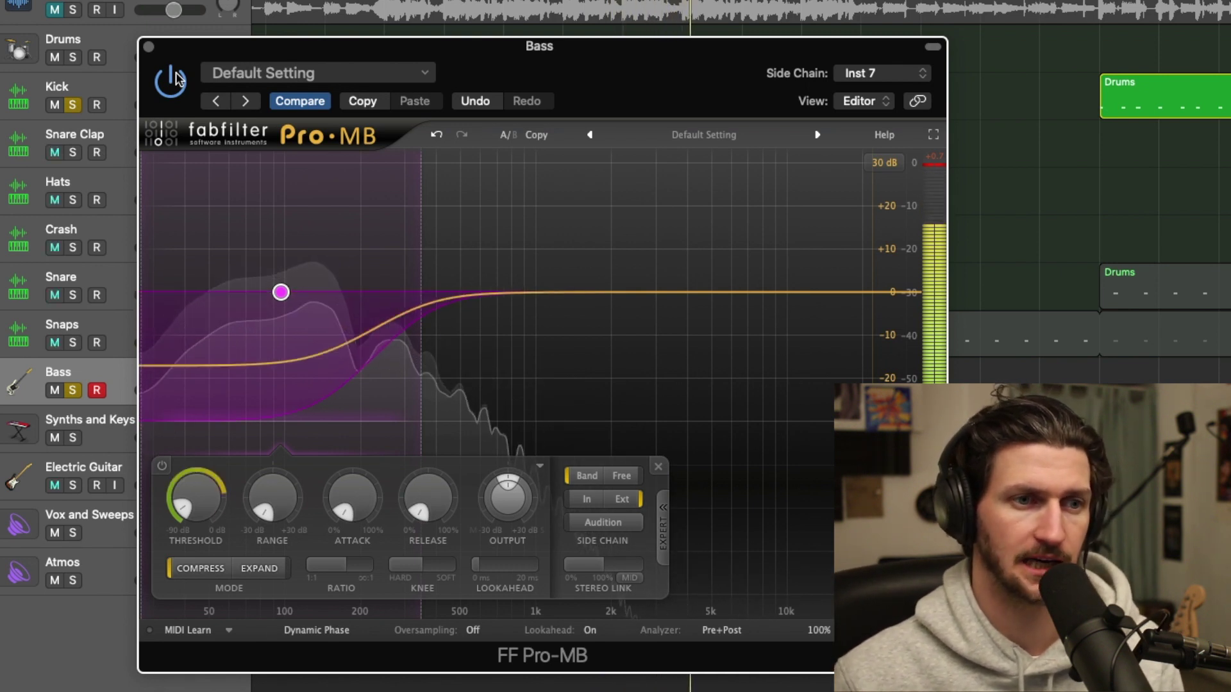
Step: Raise the low band's threshold and set its range to about -21.3 dB while auditioning the kick and bass
drag(186, 503, 191, 423)
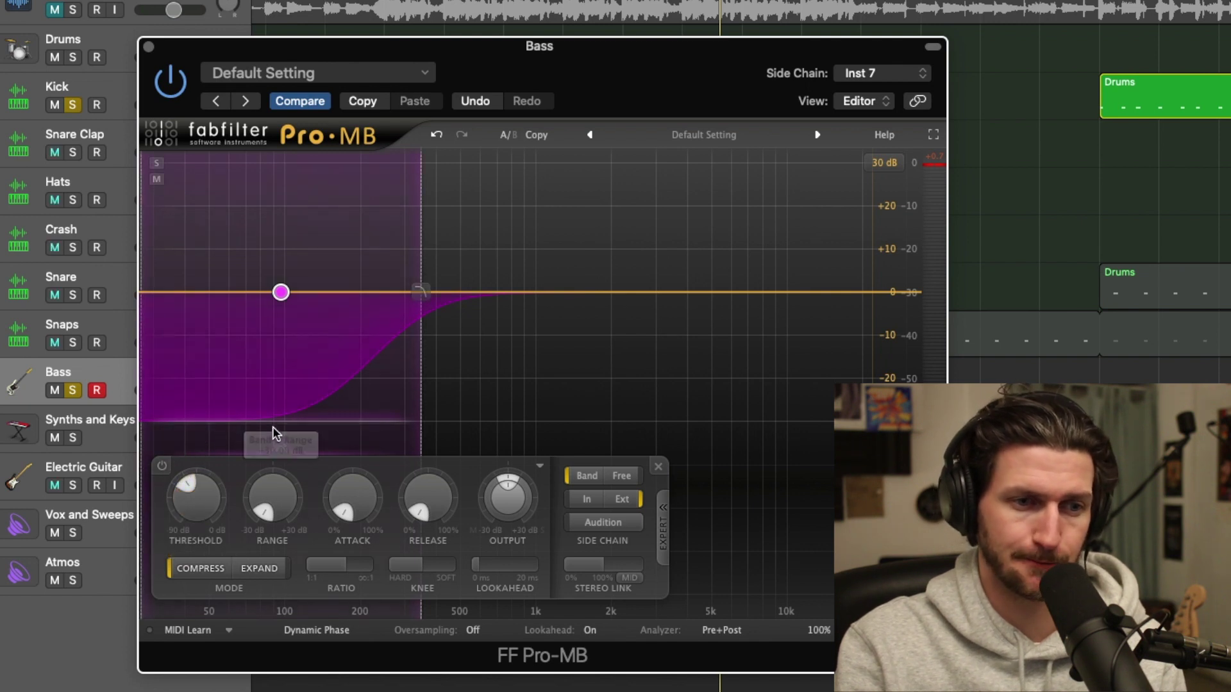
drag(271, 421, 270, 358)
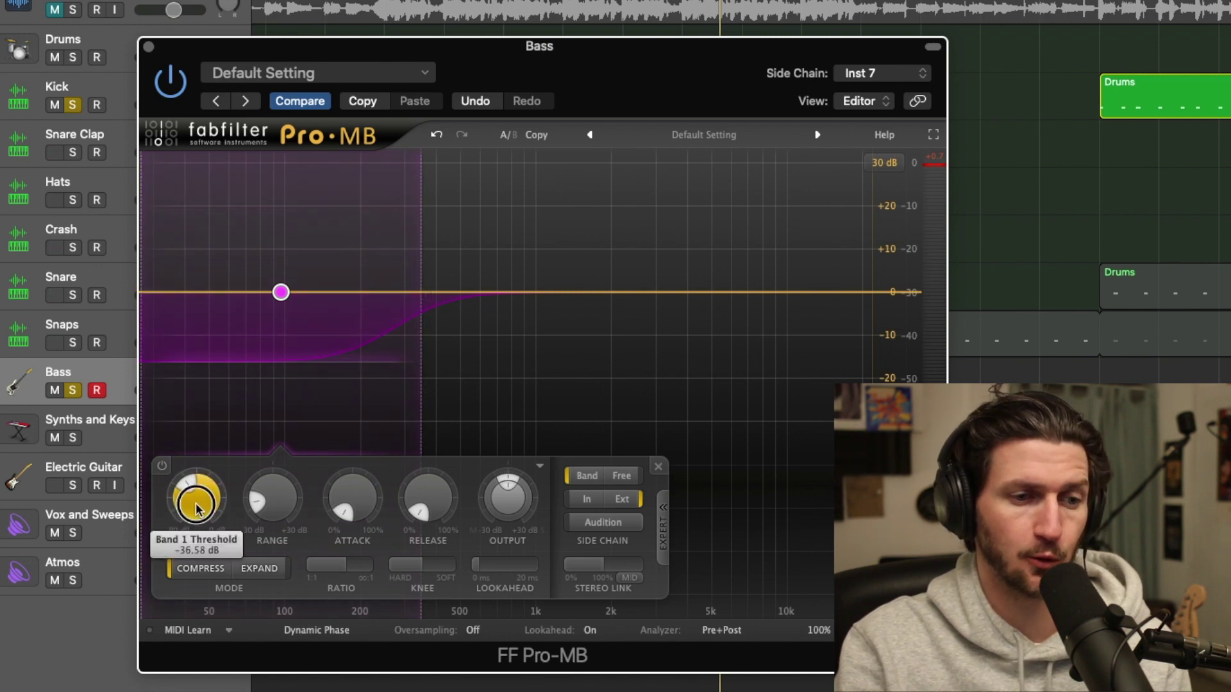
mouse_move(199, 492)
mouse_down()
mouse_move(220, 404)
mouse_move(200, 478)
mouse_up()
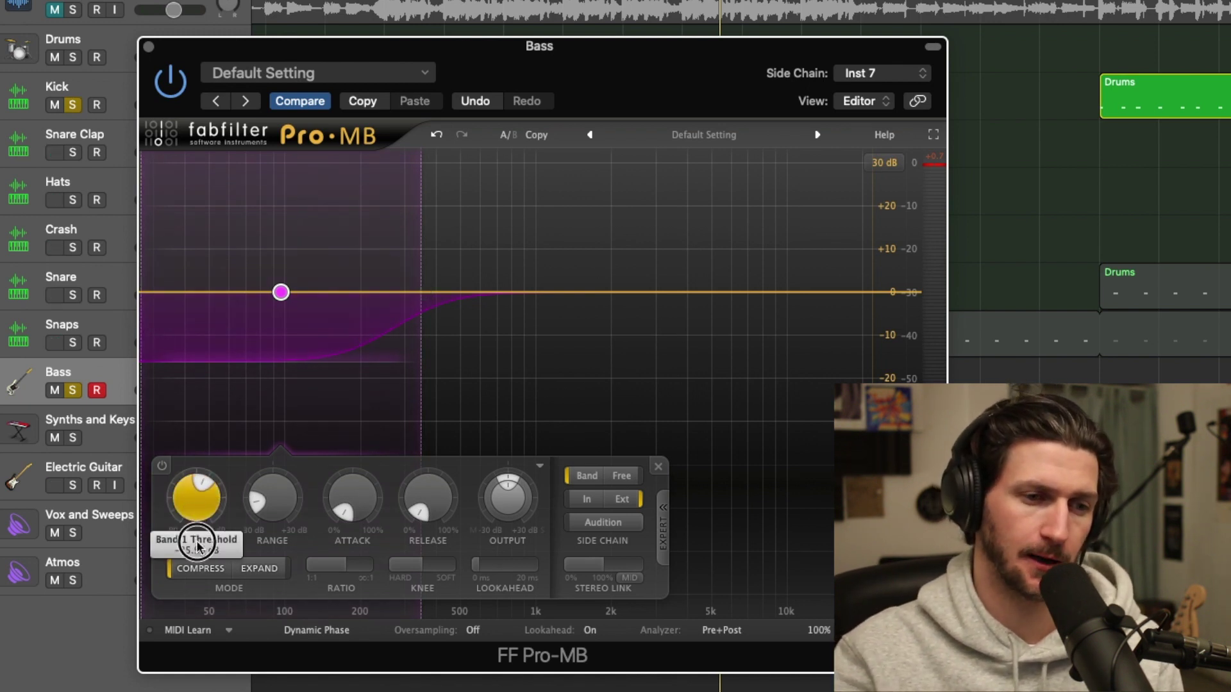
key(space)
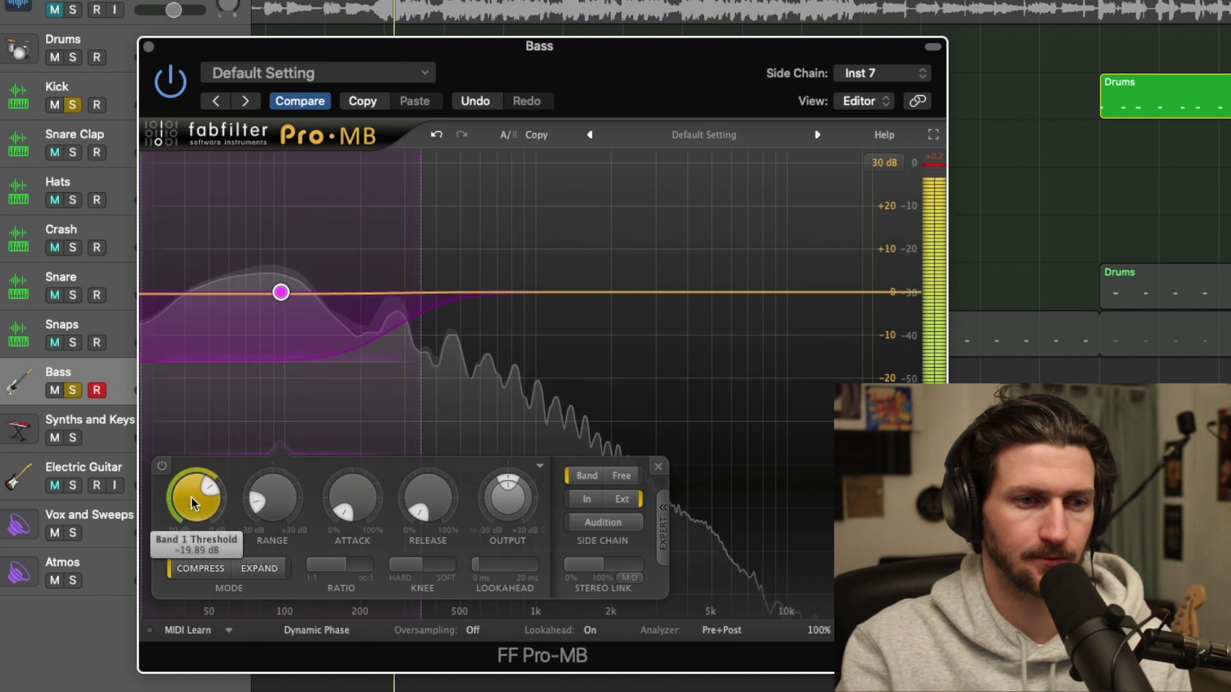
drag(195, 498, 205, 529)
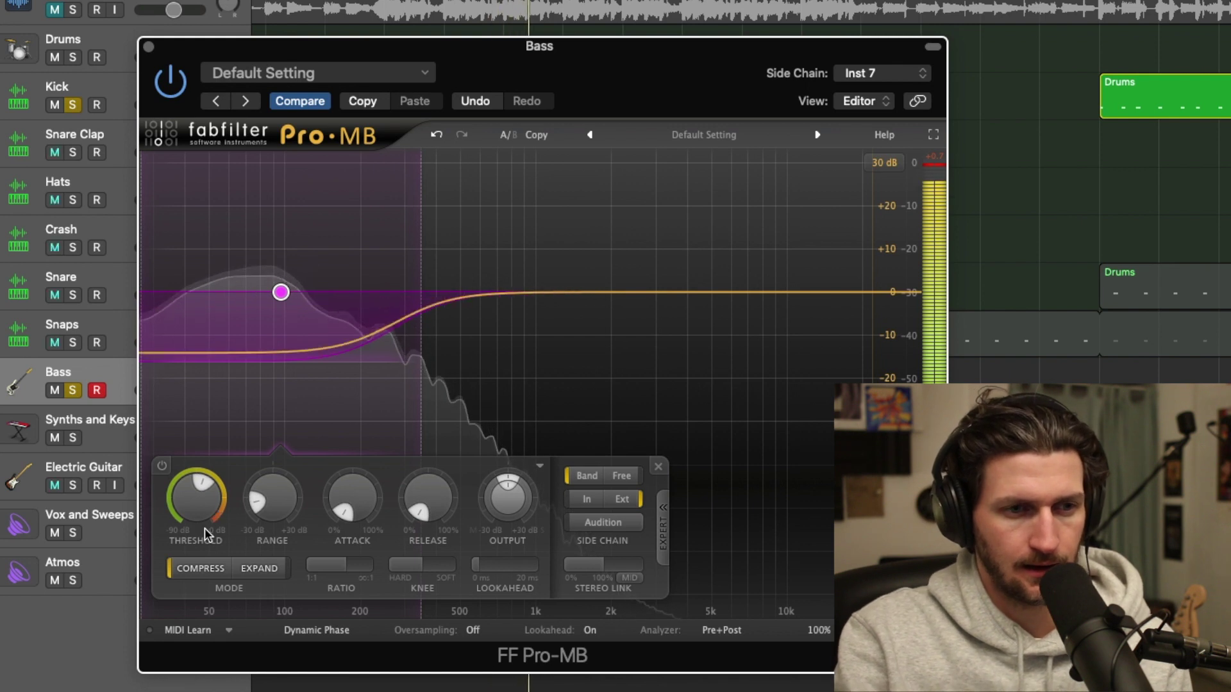
scroll(204, 529, down, 5)
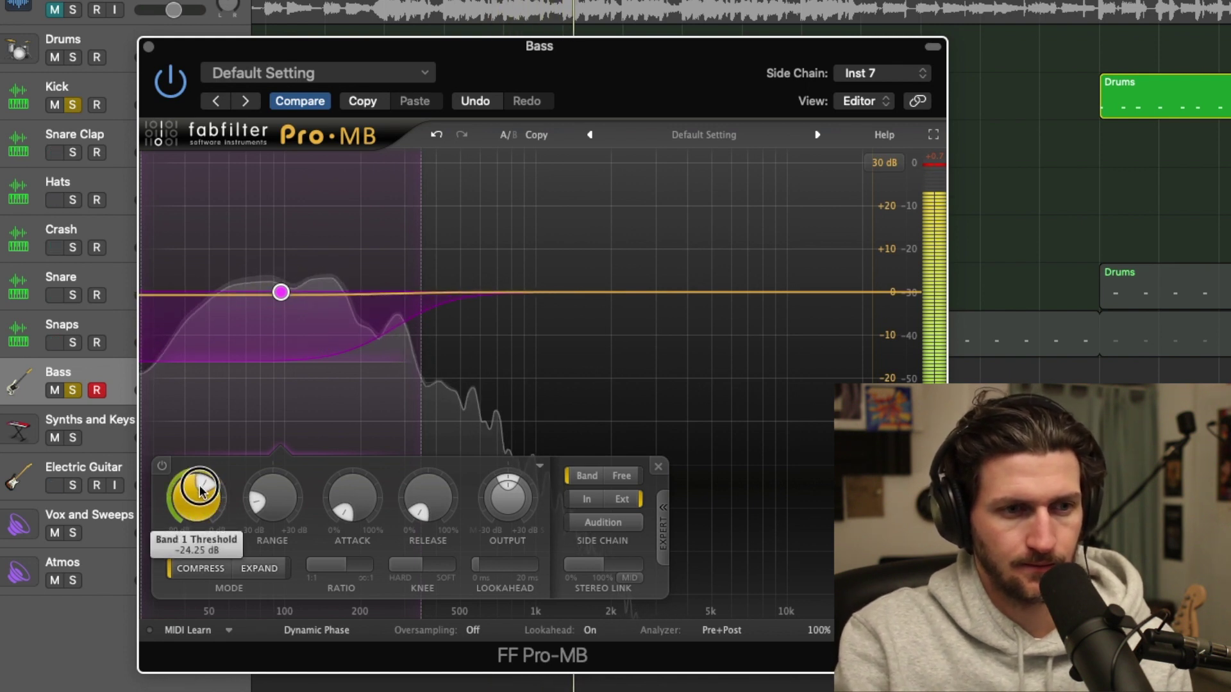
drag(295, 362, 297, 384)
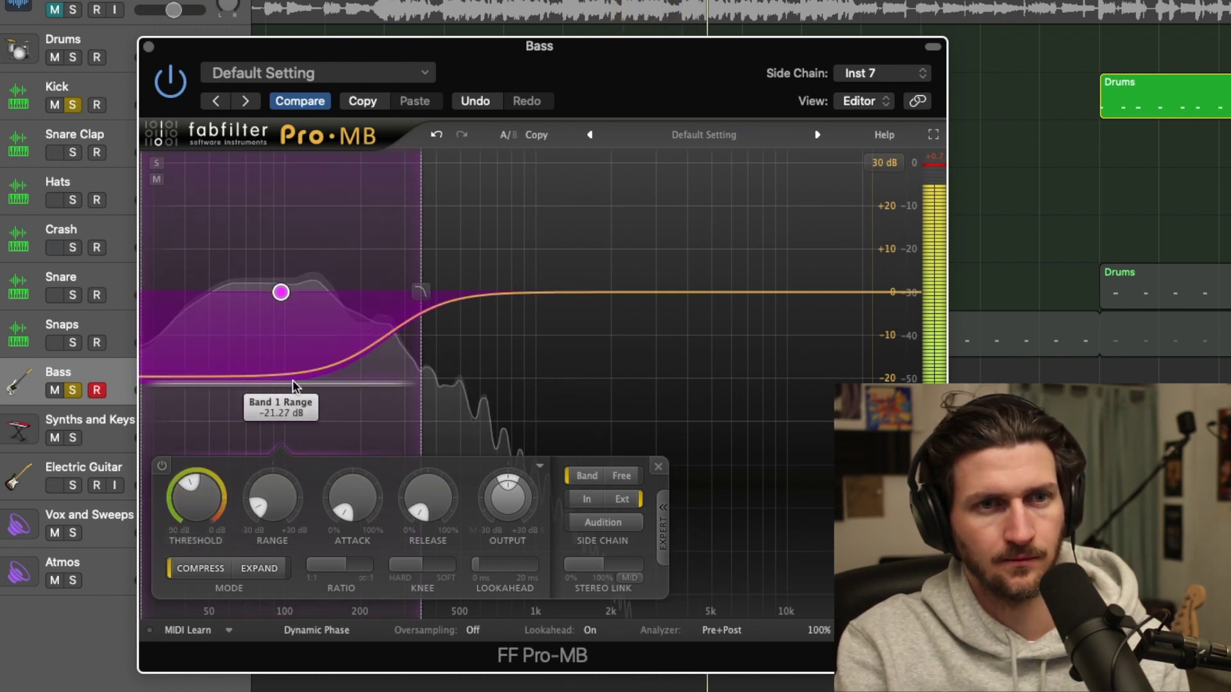
key(space)
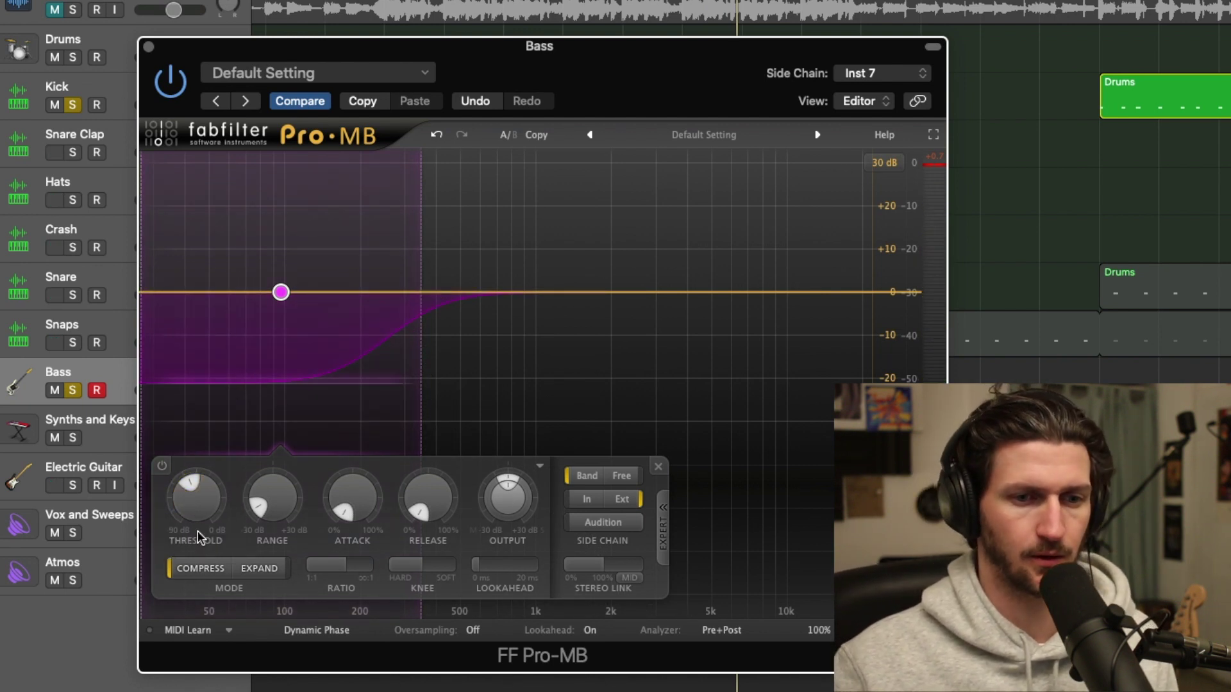
Step: Close the Bass track's Pro-MB window and add a send from the track to Bus 1 (Small Verb)
key(super+w)
click(37, 443)
mouse_move(51, 461)
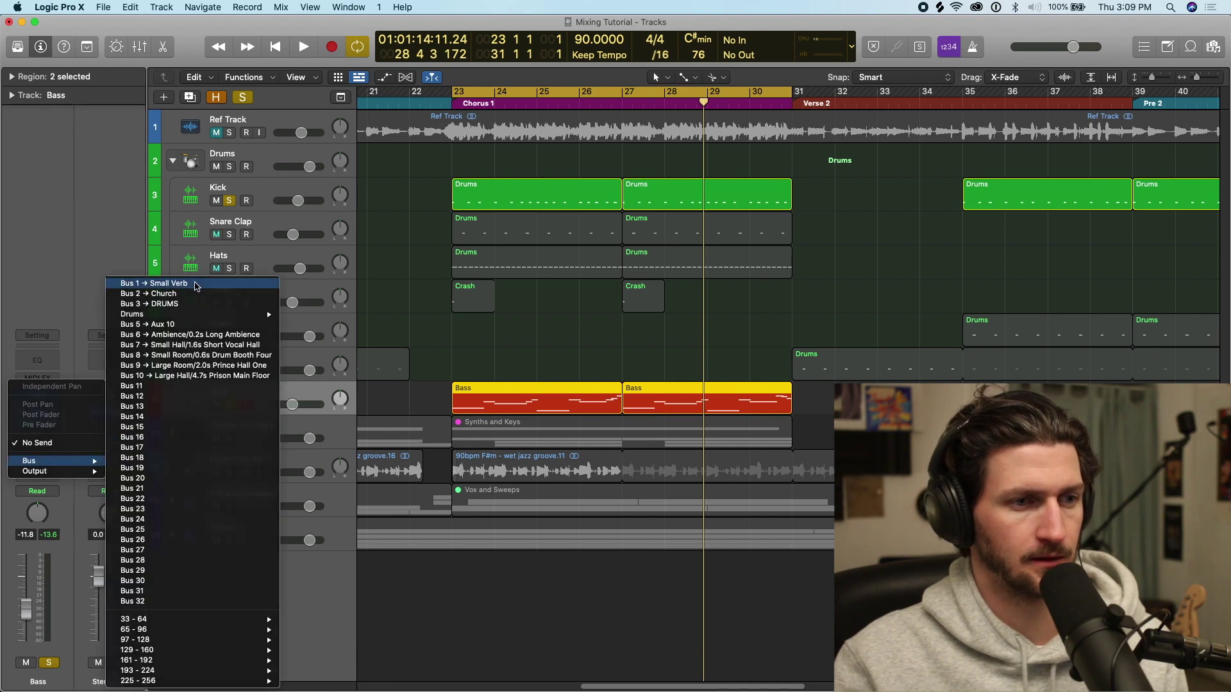
click(192, 283)
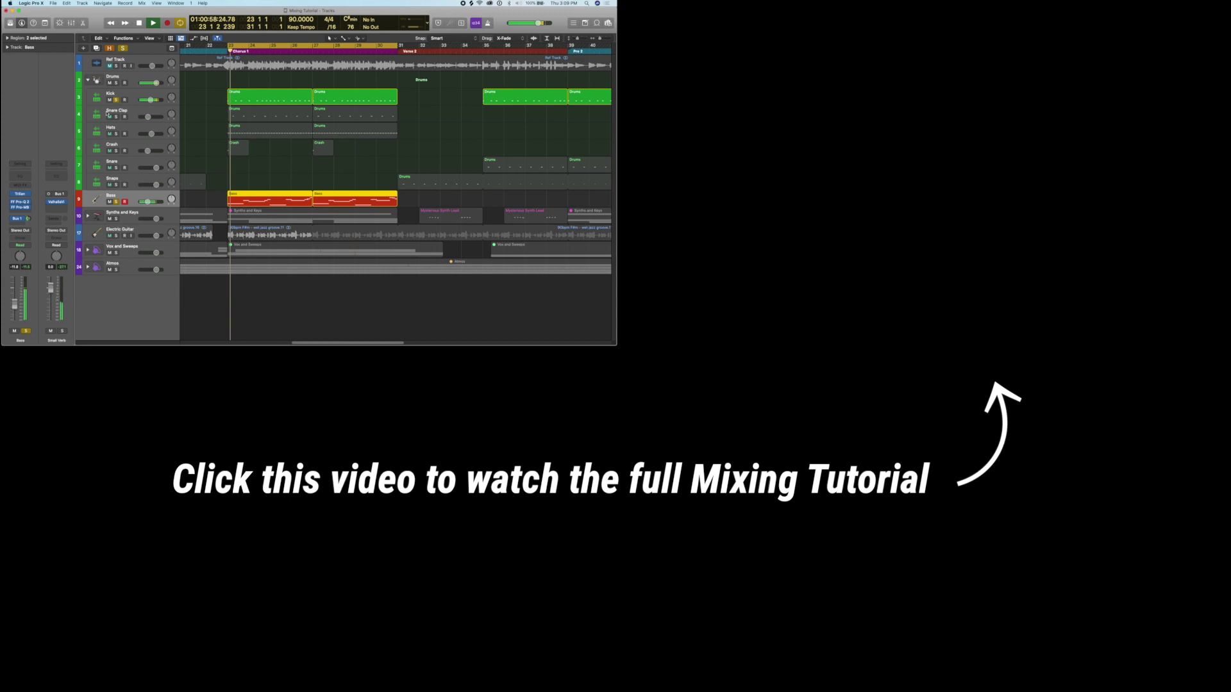
Step: Unsolo the Kick track and adjust the Bass track's Bus 1 reverb send level while the chorus loop plays
click(116, 100)
drag(28, 219, 35, 189)
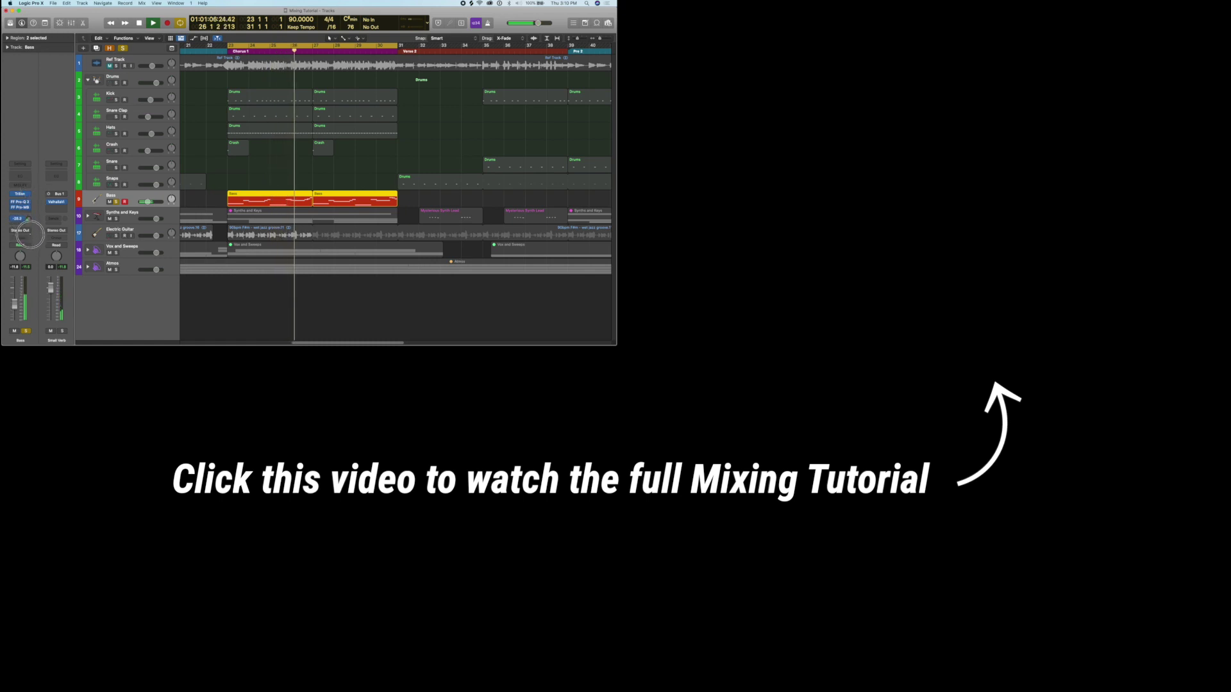
drag(30, 232, 31, 234)
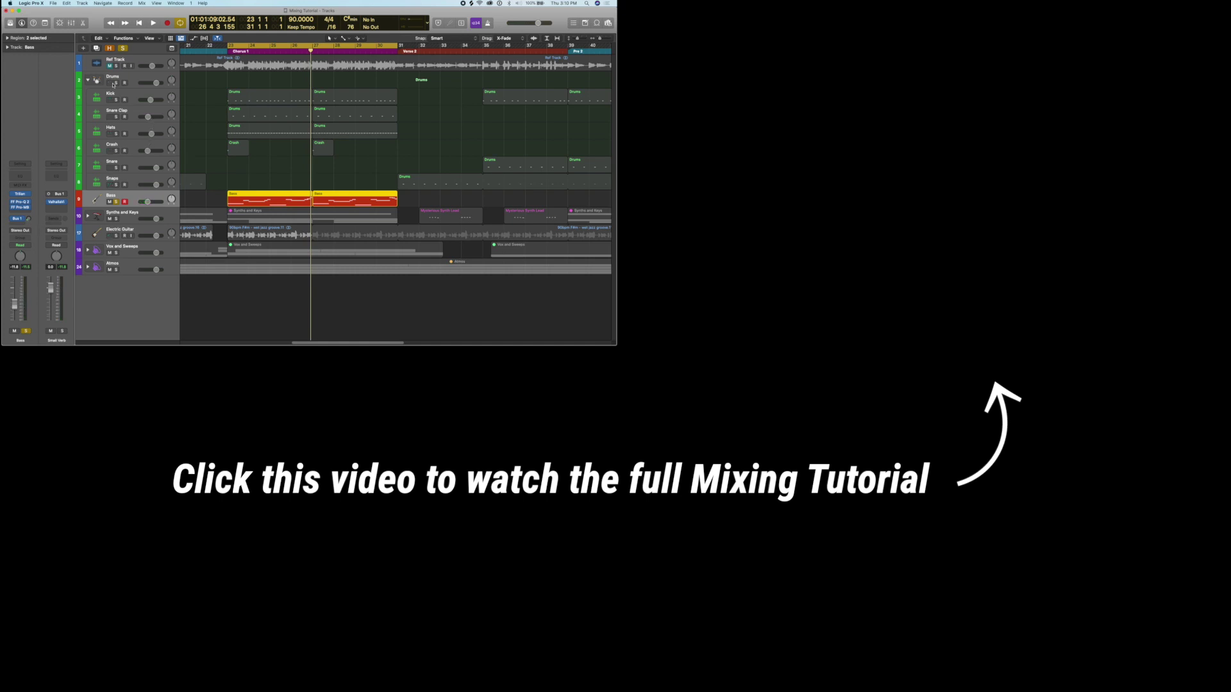
Step: Solo and fold the Drums stack, and lower the Bass track's volume slightly while the chorus loop plays
click(116, 83)
click(88, 80)
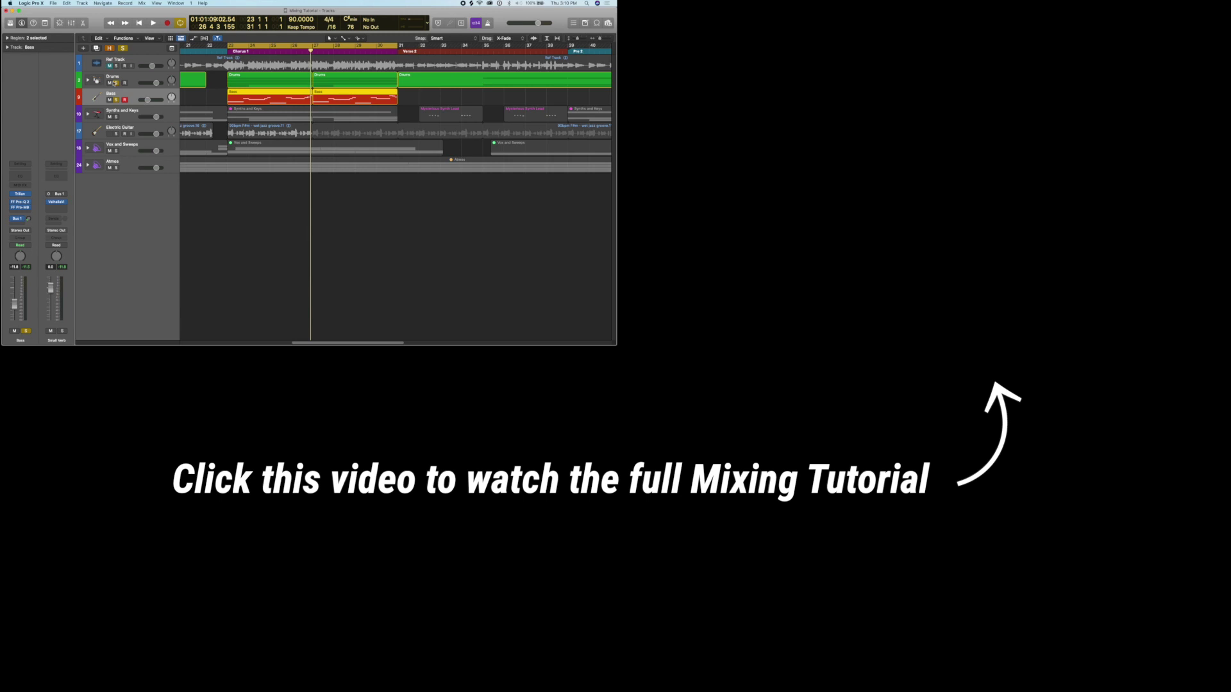
key(space)
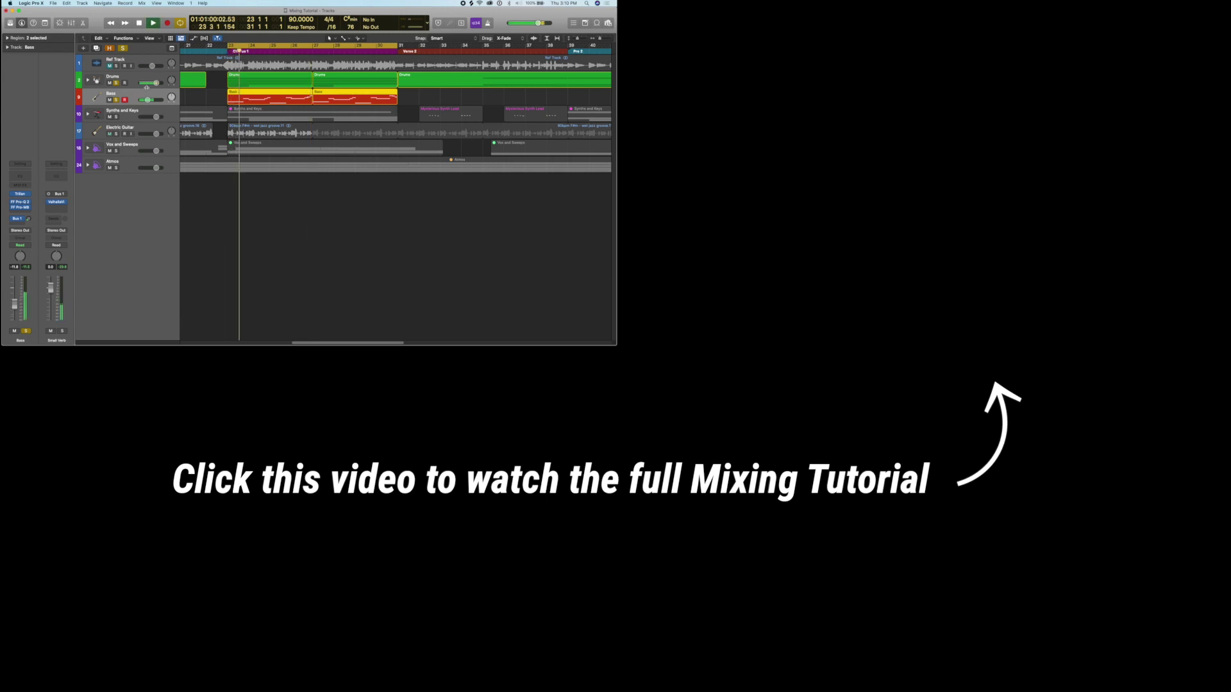
click(148, 100)
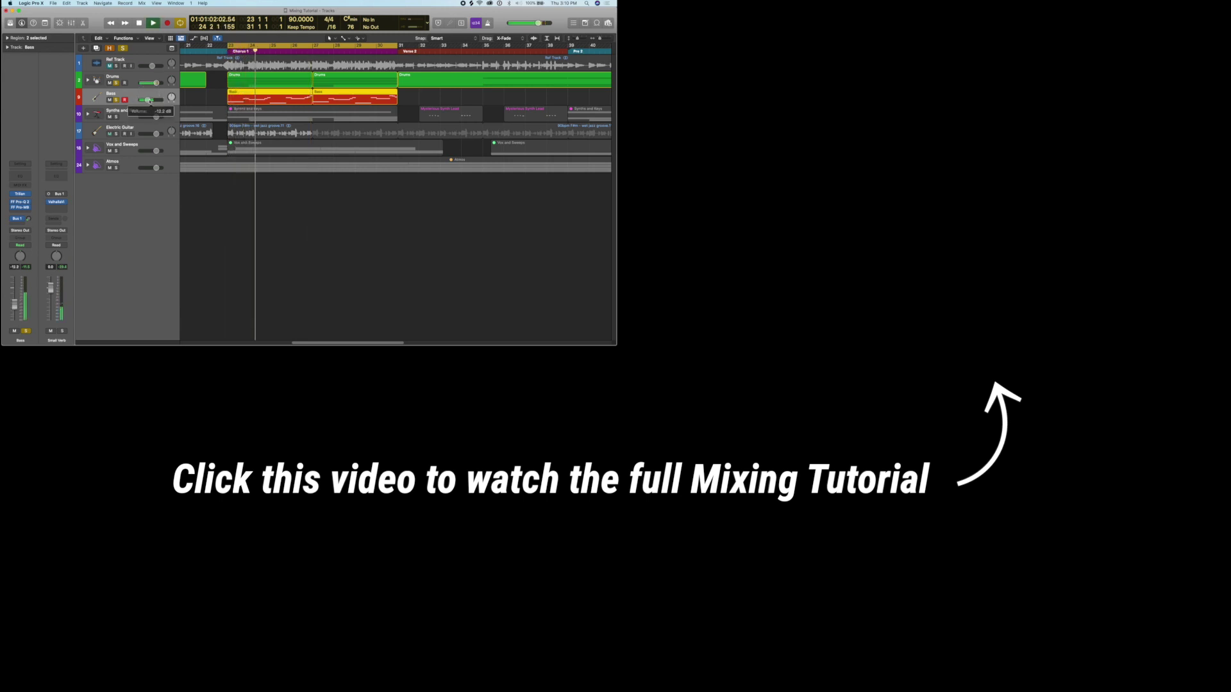